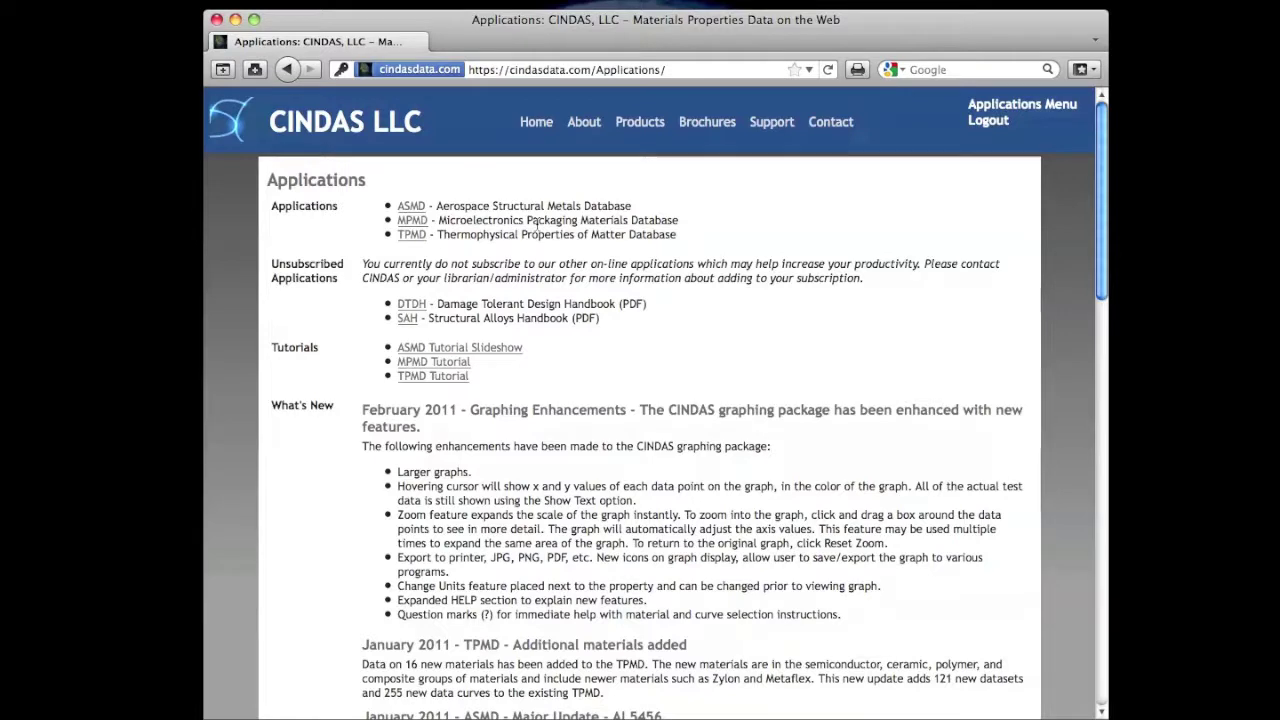
# Step: Open the Thermophysical Properties of Matter Database (TPMD) and browse by the Copper Alloys material group
pyautogui.click(411, 234)
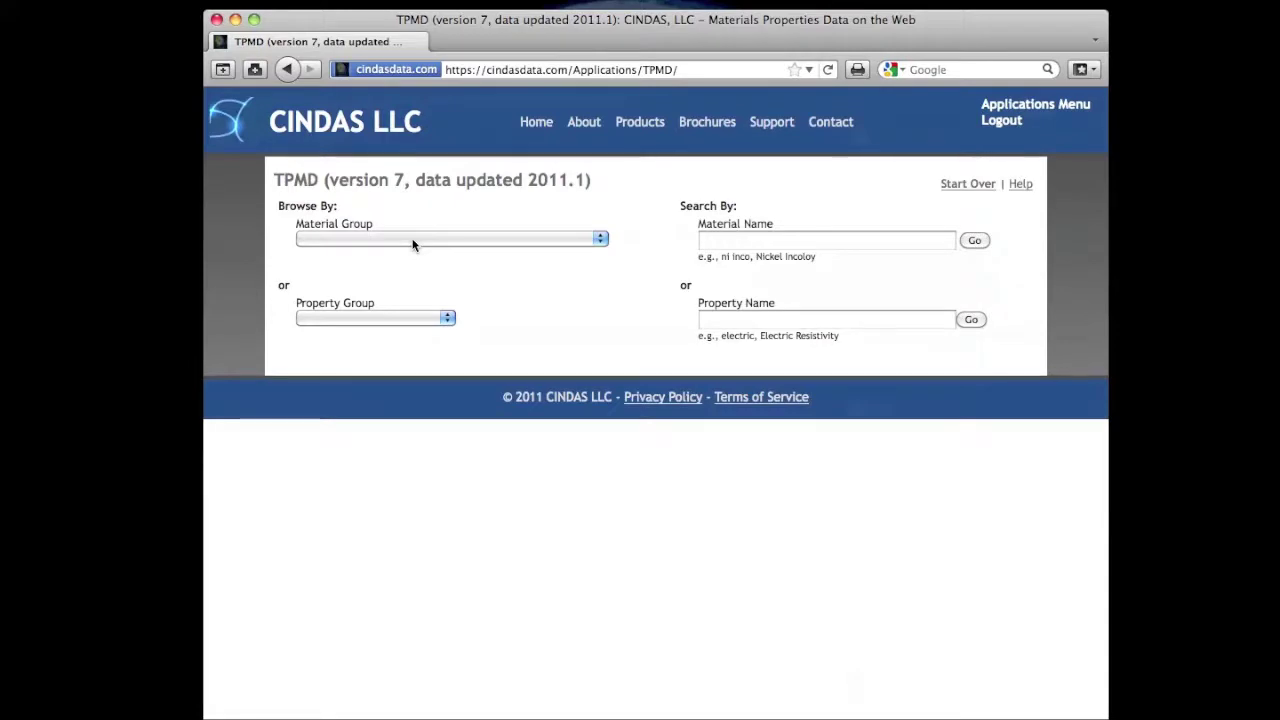
pyautogui.click(413, 240)
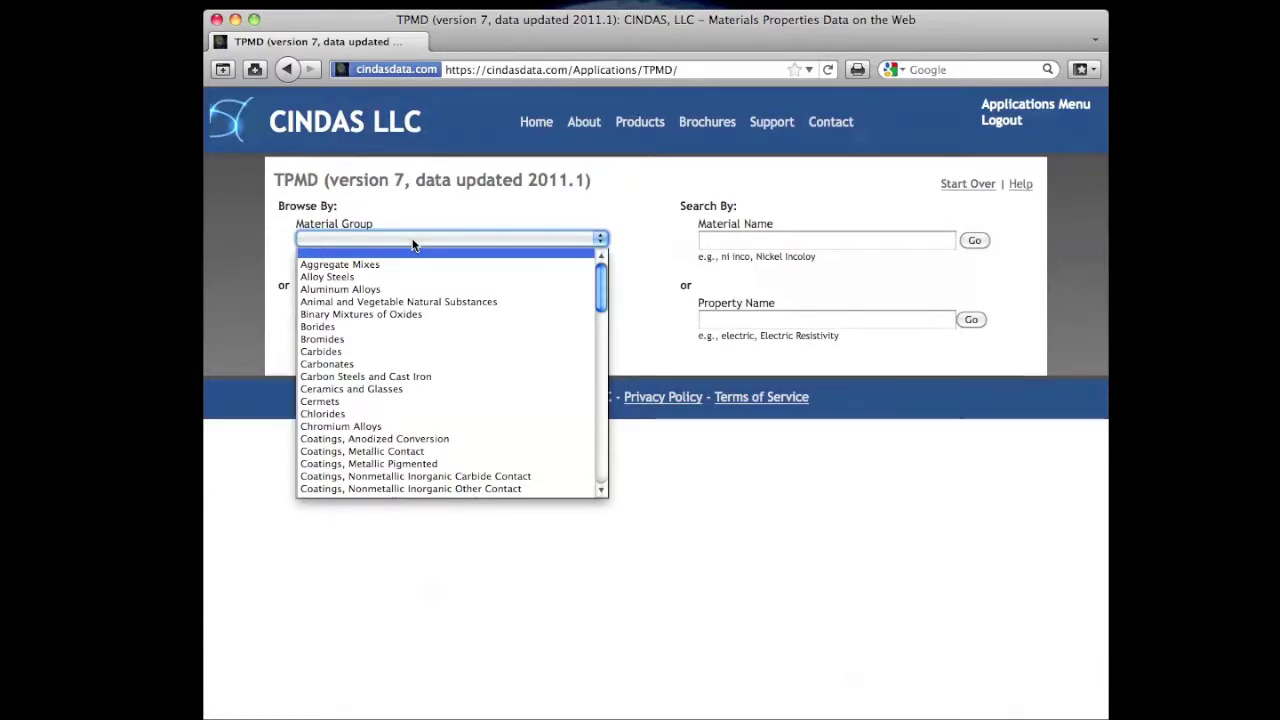
pyautogui.scroll(-10, 569, 320)
pyautogui.scroll(-4, 569, 323)
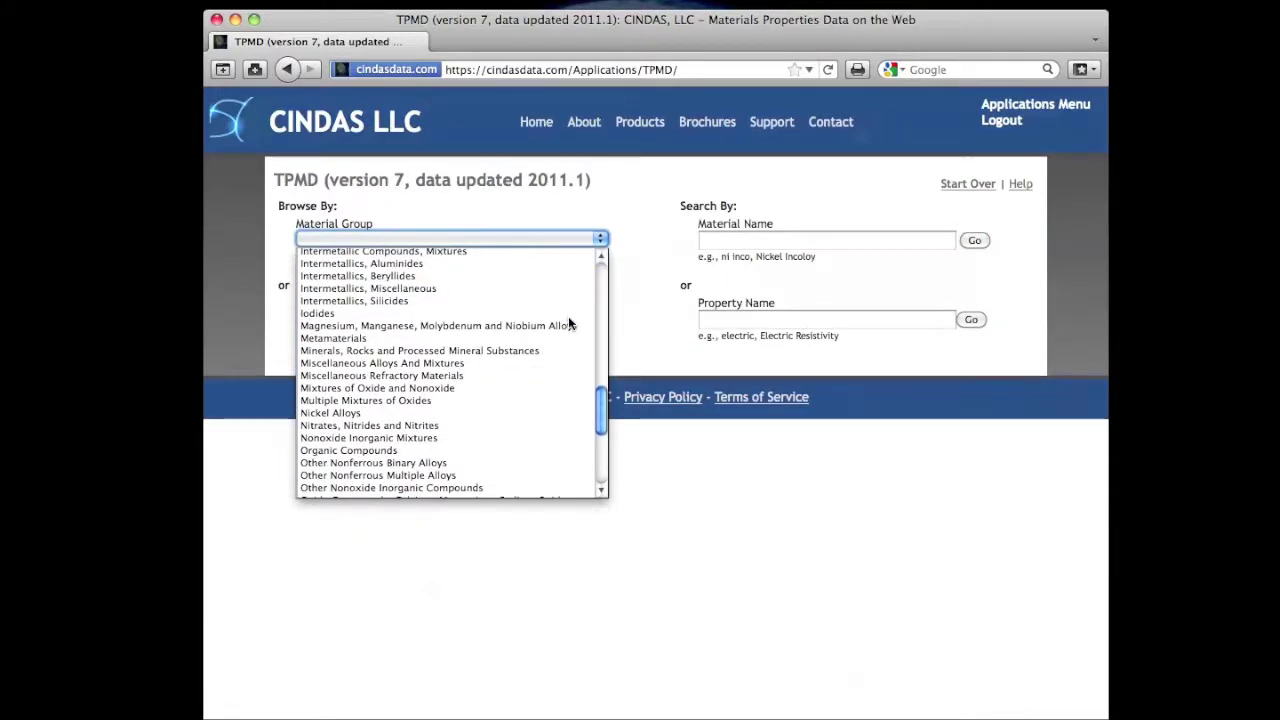
pyautogui.scroll(-6, 569, 323)
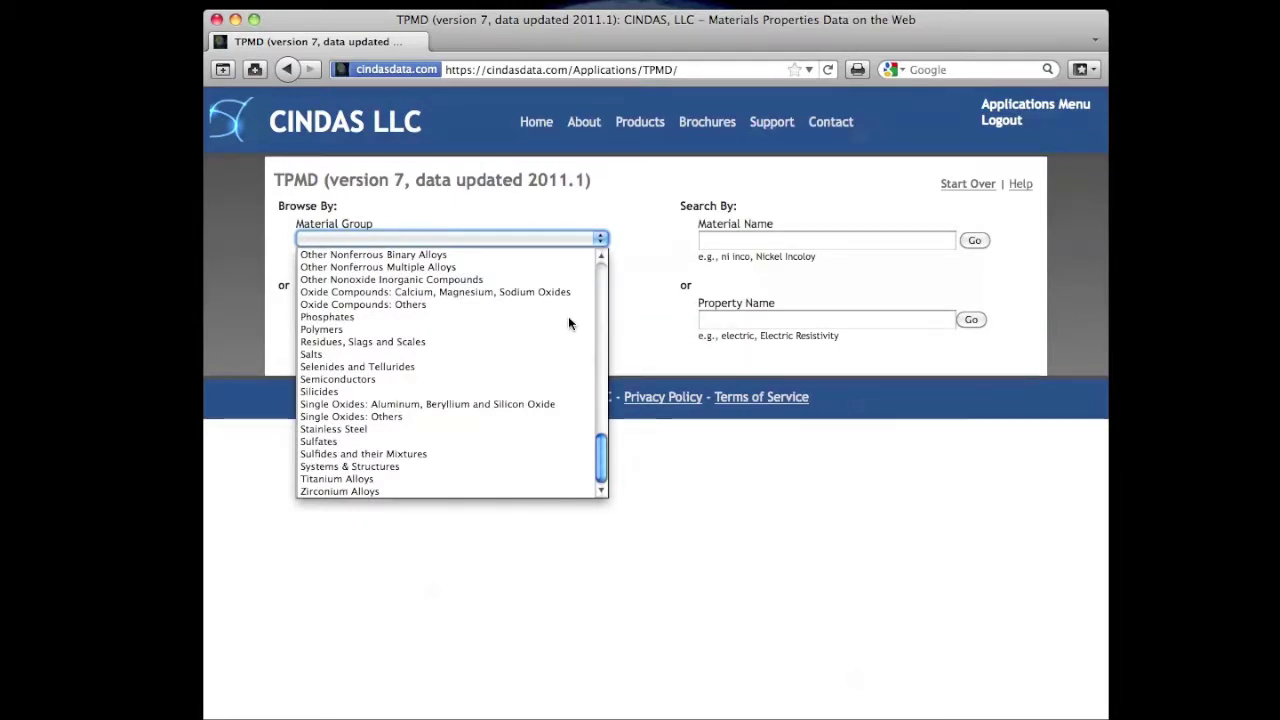
pyautogui.scroll(10, 569, 323)
pyautogui.scroll(3, 569, 323)
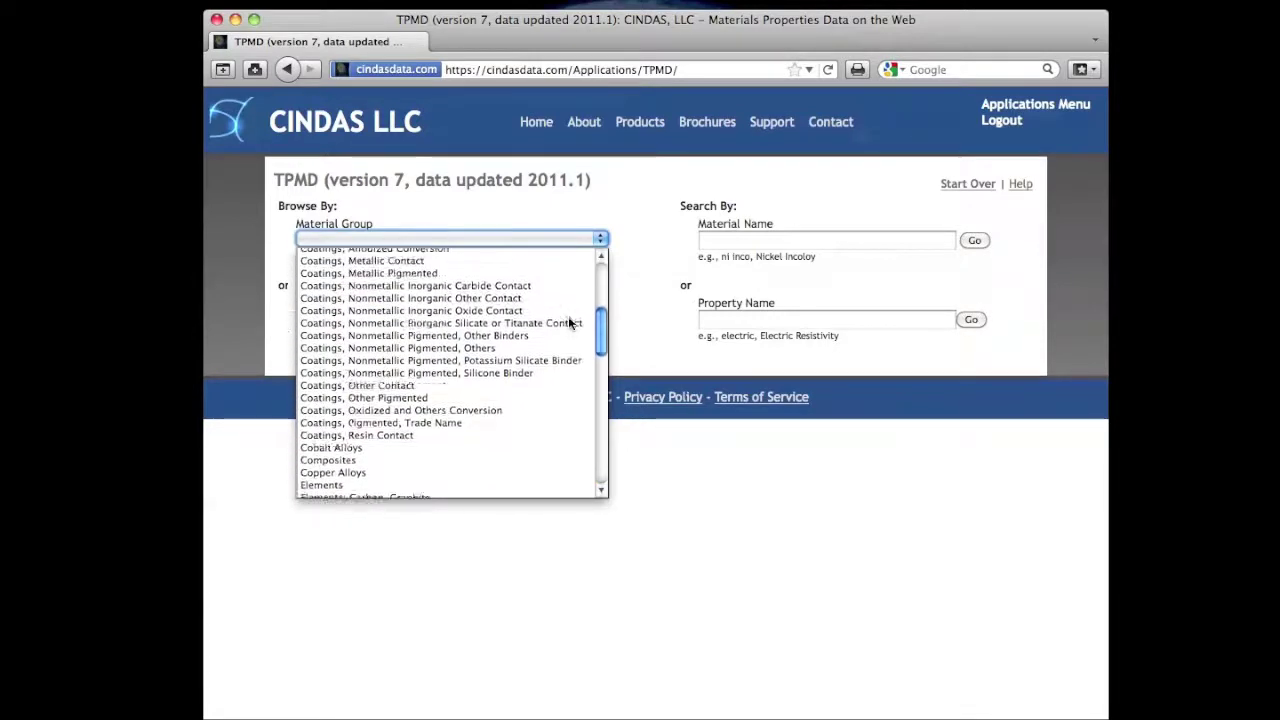
pyautogui.click(381, 474)
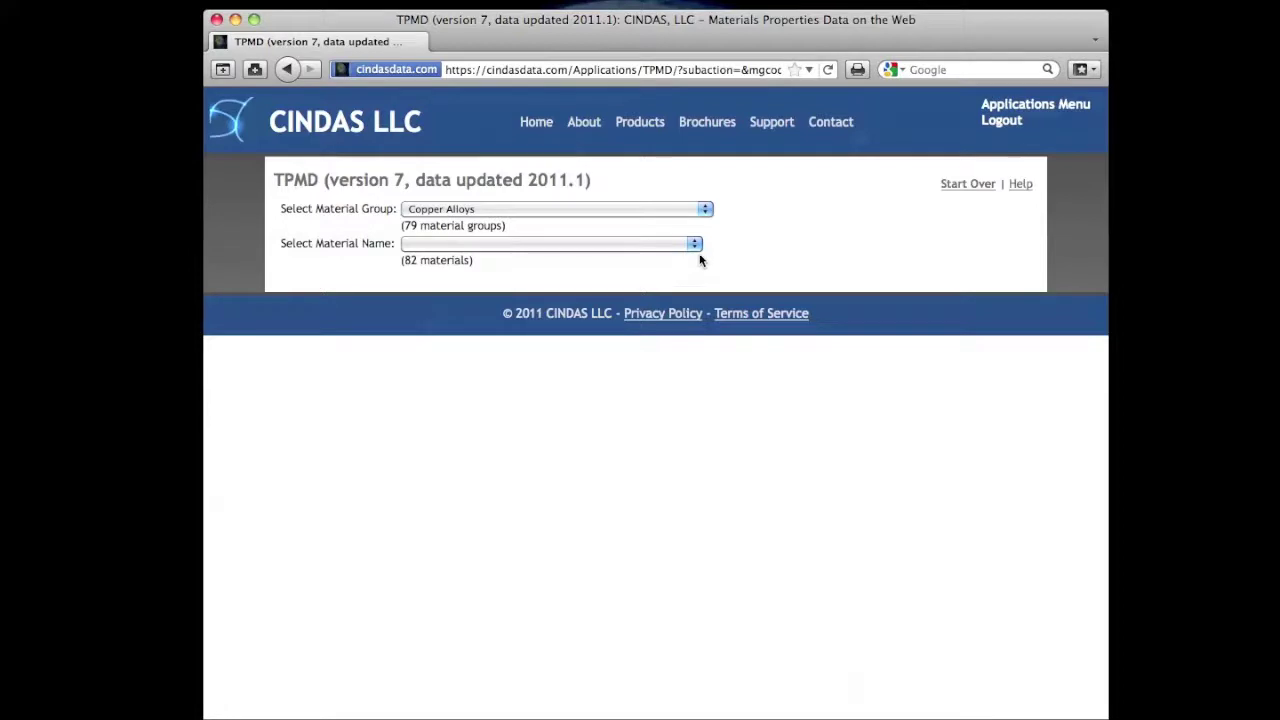
# Step: Choose "Copper + Nickel Alloys, Cu + Ni" as the material name
pyautogui.click(694, 244)
pyautogui.scroll(-10, 656, 303)
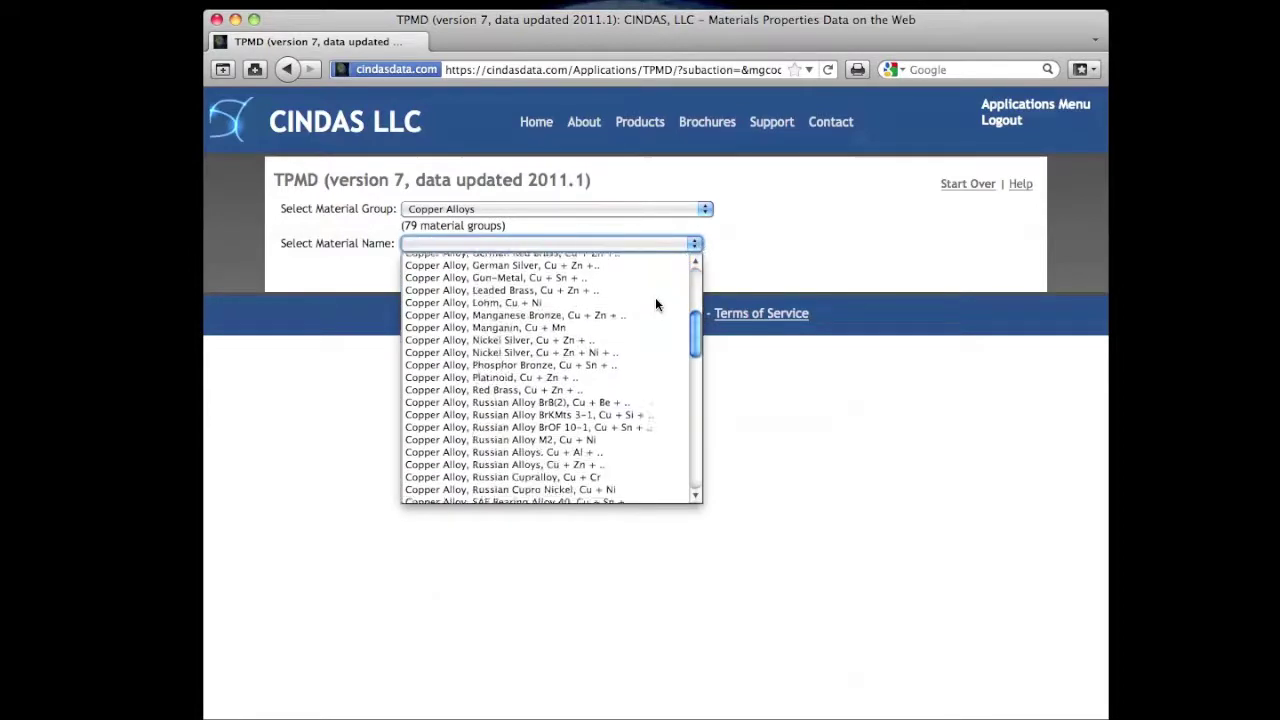
pyautogui.scroll(-7, 656, 303)
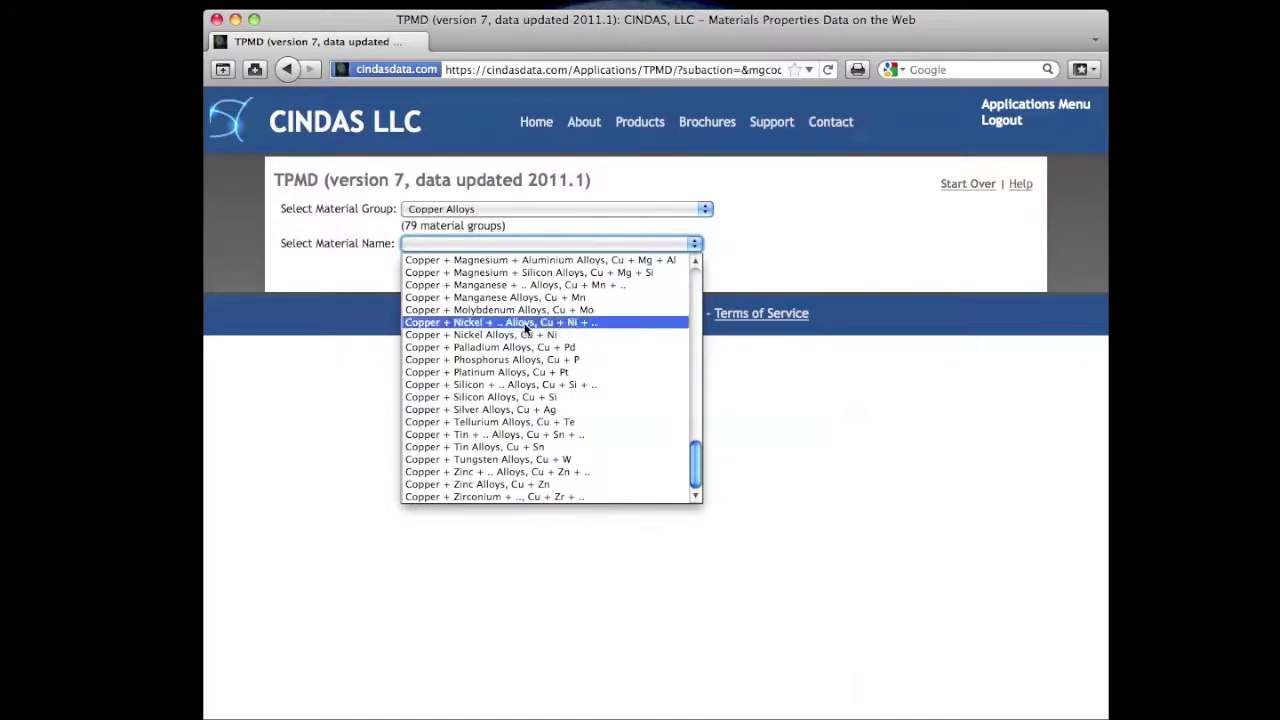
pyautogui.click(519, 335)
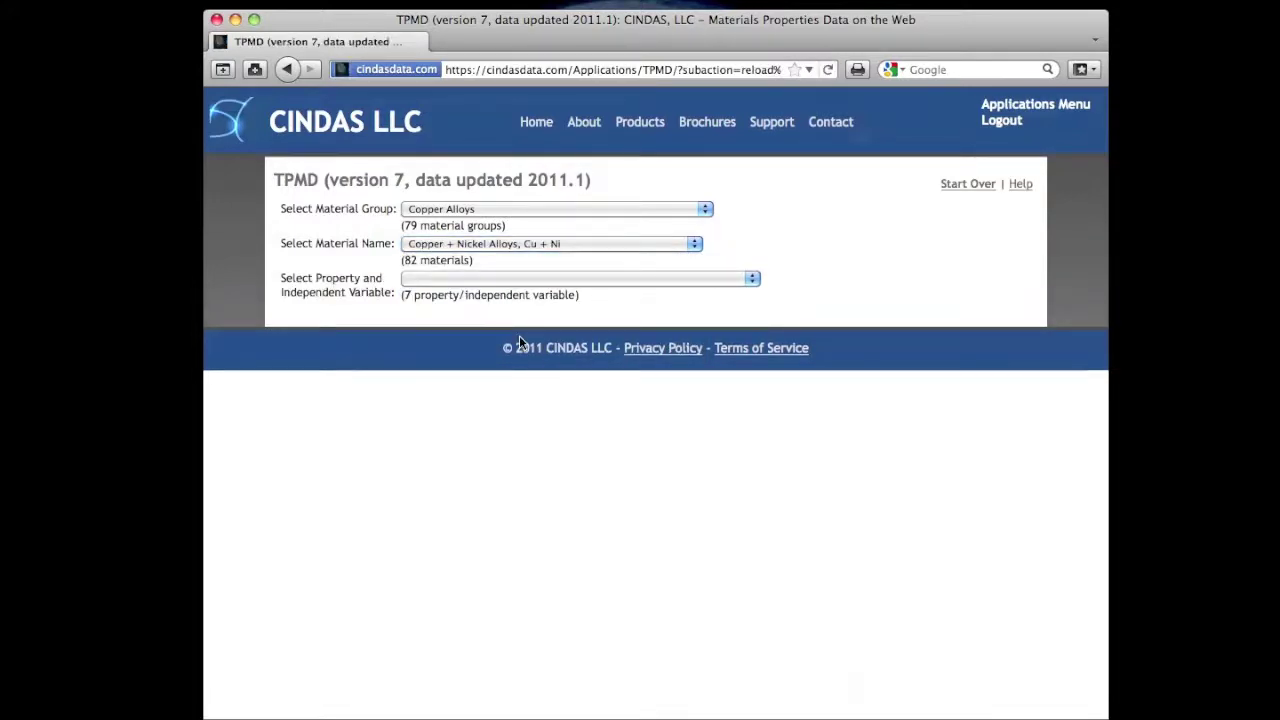
# Step: Choose "Thermal Linear Expansion (percent): Temperature (K)" as the property and independent variable, and show its graph
pyautogui.click(752, 279)
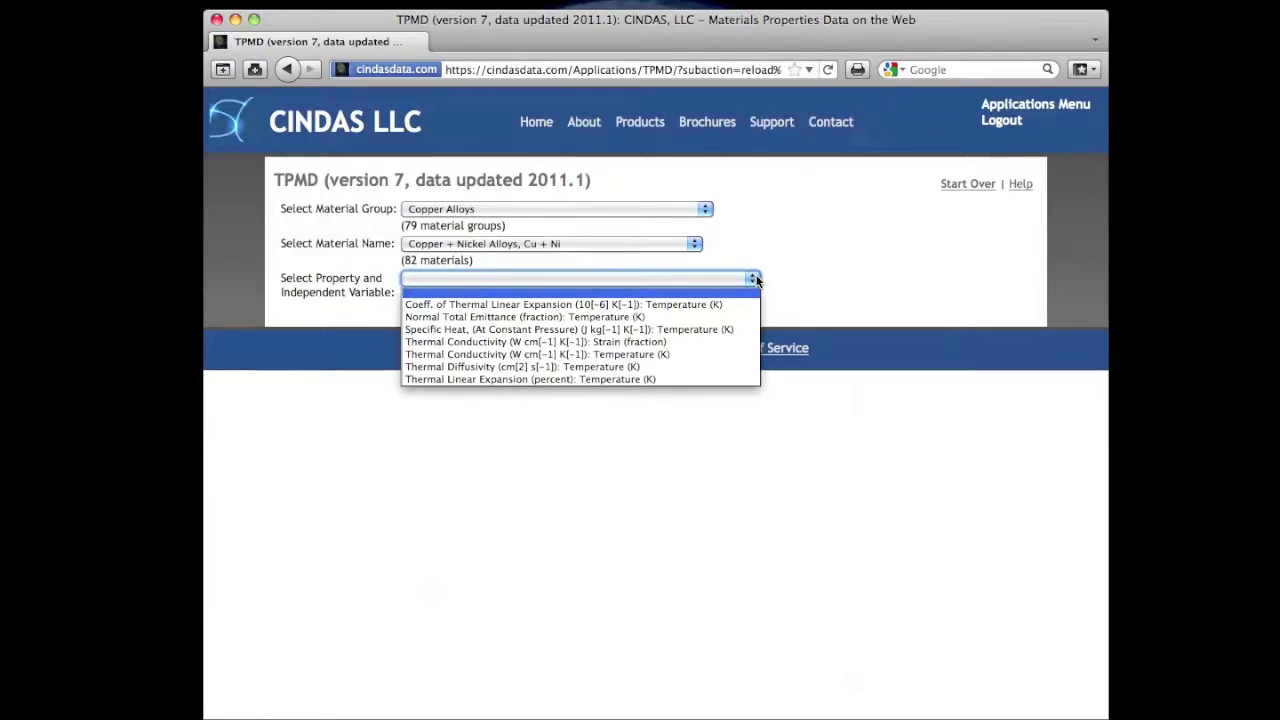
pyautogui.click(692, 380)
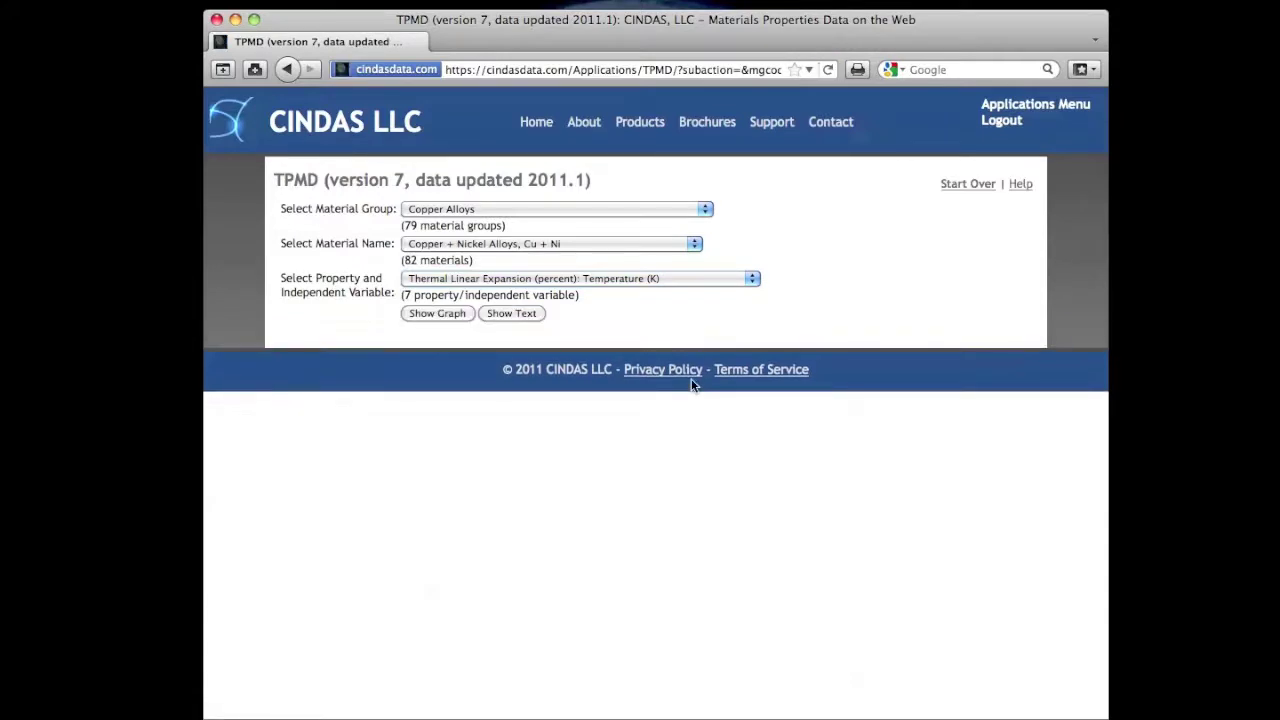
pyautogui.click(438, 314)
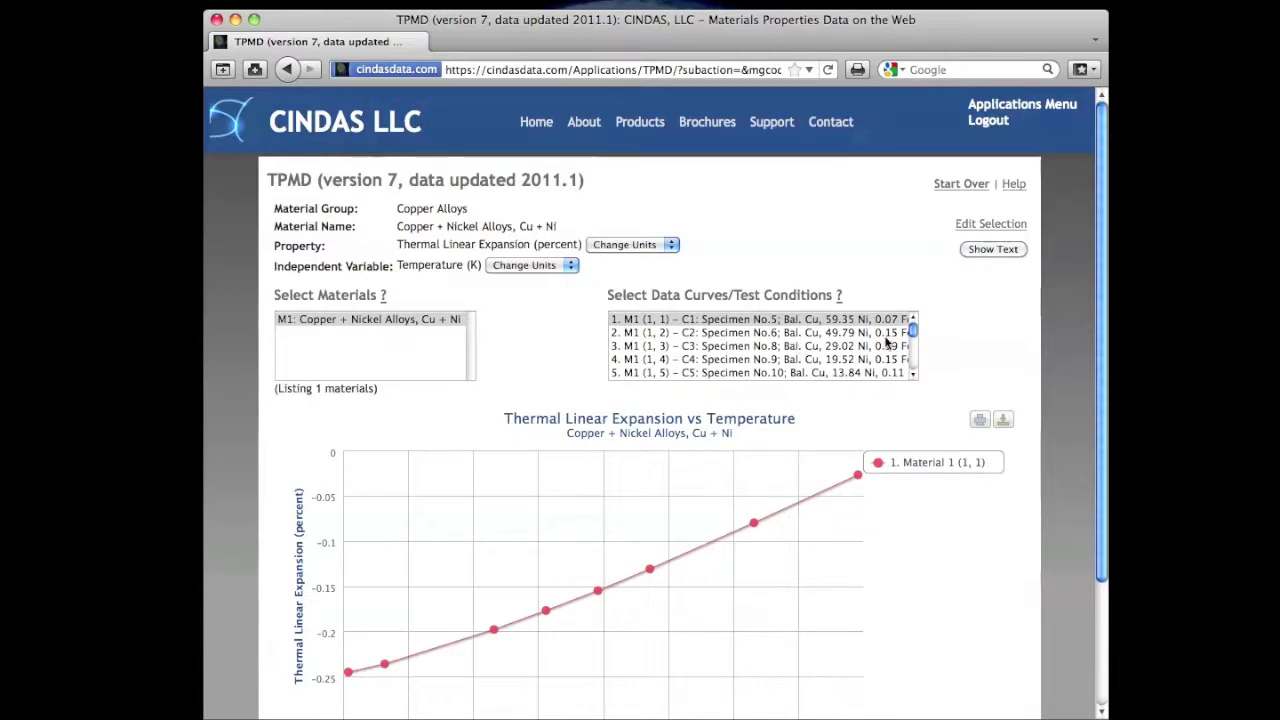
# Step: Plot data curves 1 through 4 (specimens No.5, 6, 8 and 9) together on the graph
pyautogui.moveTo(914, 332)
pyautogui.mouseDown()
pyautogui.moveTo(918, 375)
pyautogui.moveTo(915, 322)
pyautogui.mouseUp()
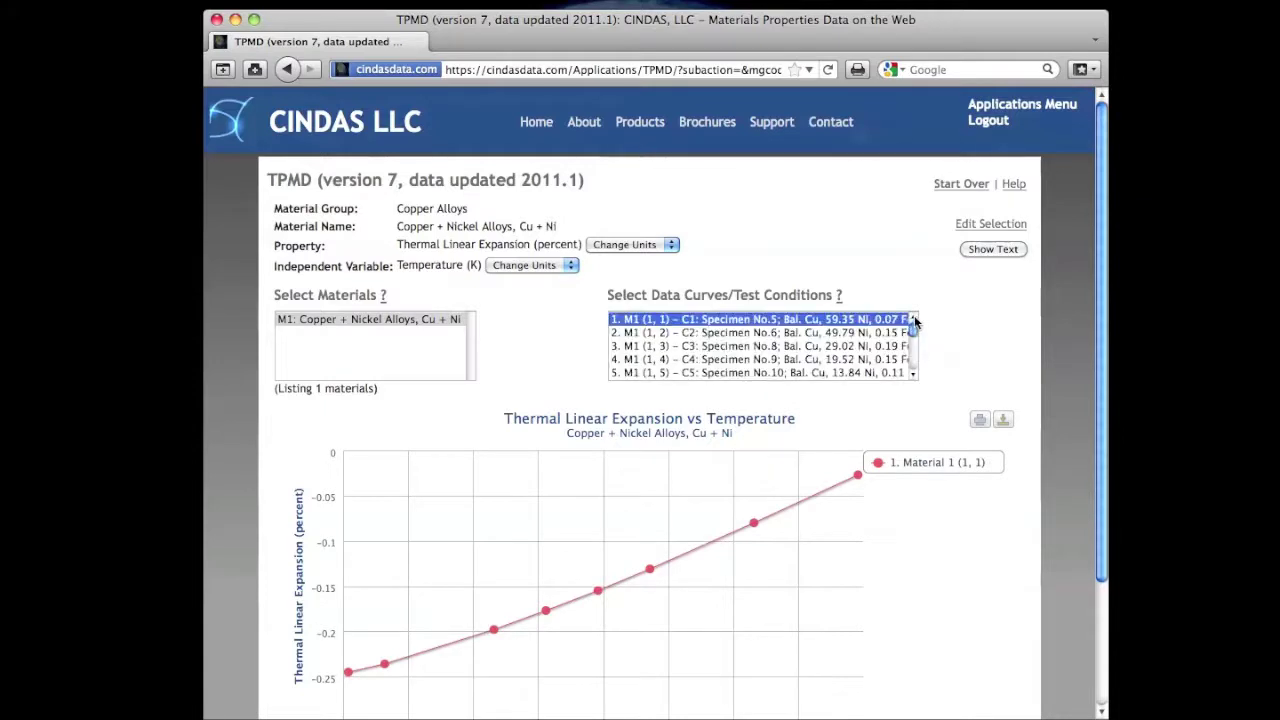
pyautogui.keyDown('shift'); pyautogui.click(825, 360); pyautogui.keyUp('shift')
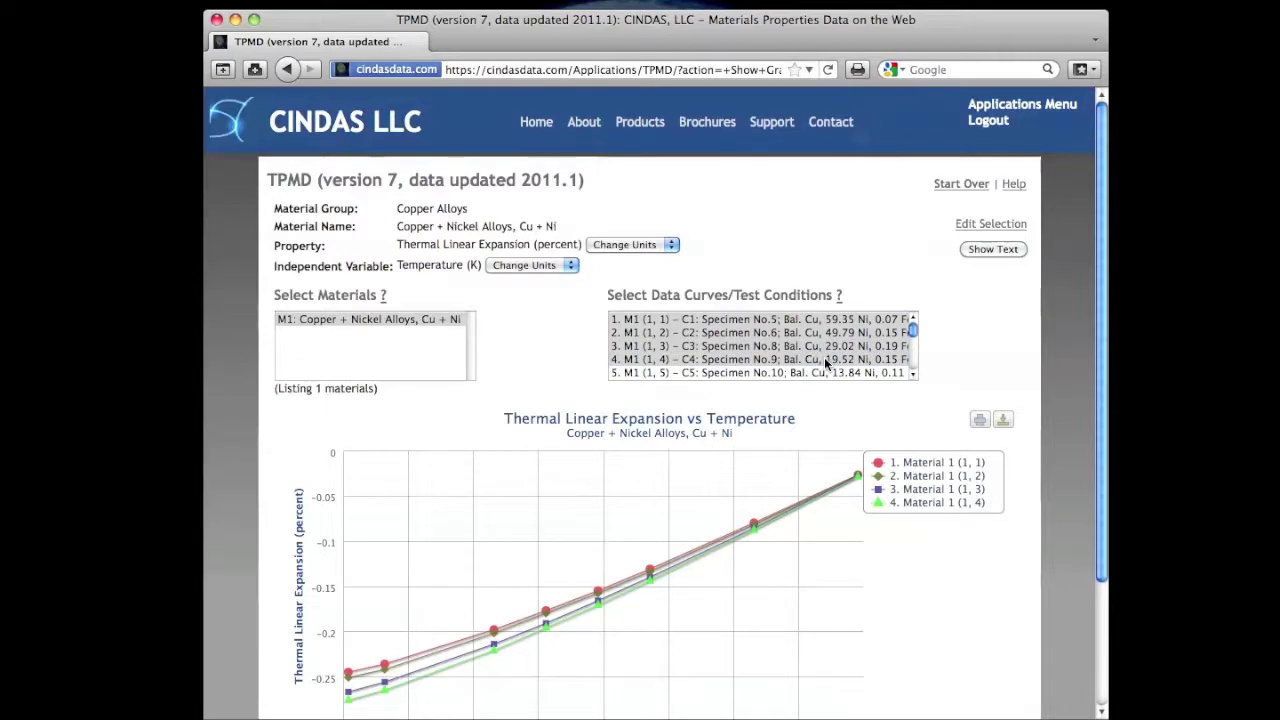
pyautogui.scroll(-1, 1015, 404)
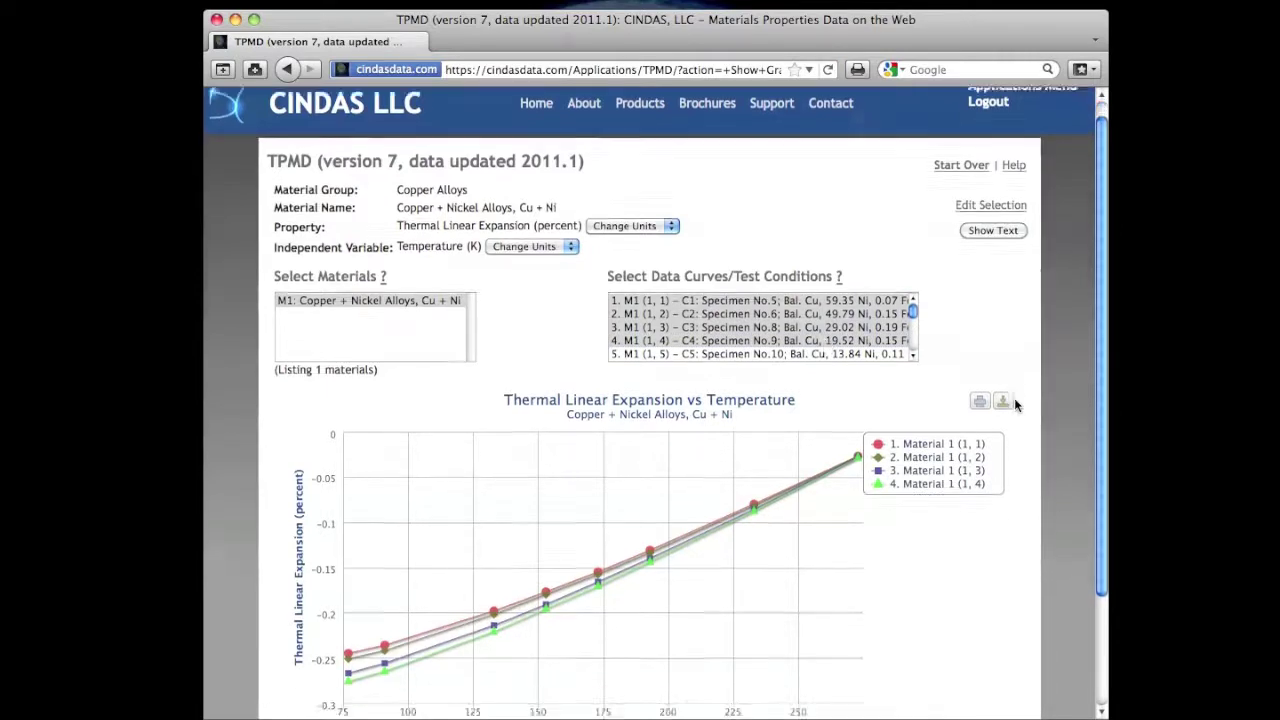
pyautogui.scroll(-3, 1015, 404)
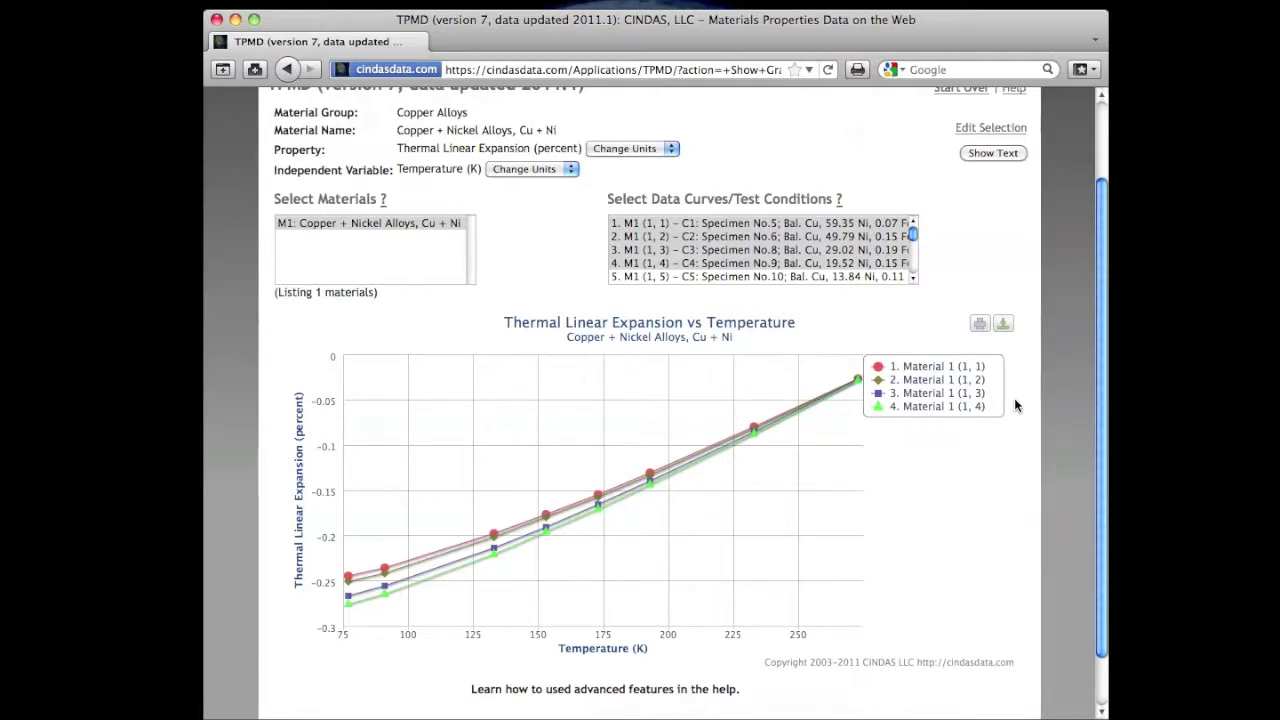
# Step: Show the data as text and examine the specimen compositions, data points of each curve and the references
pyautogui.click(993, 153)
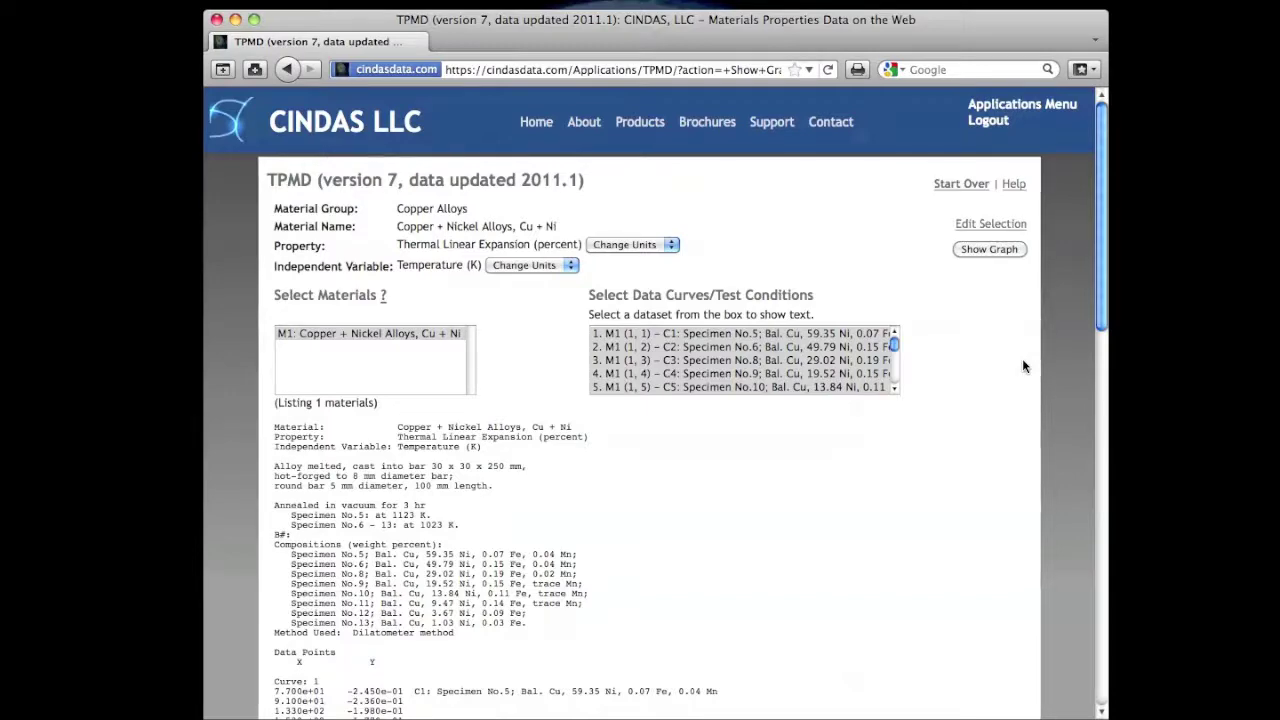
pyautogui.scroll(-8, 1022, 361)
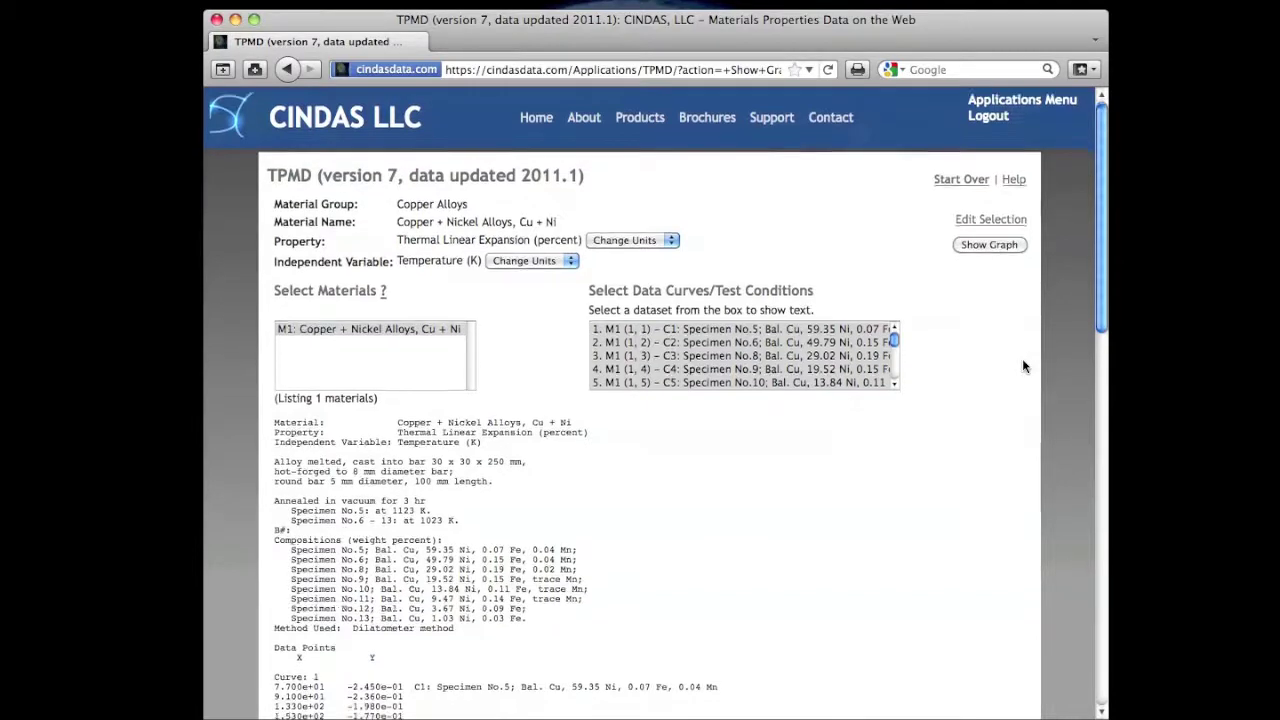
pyautogui.scroll(-4, 1022, 363)
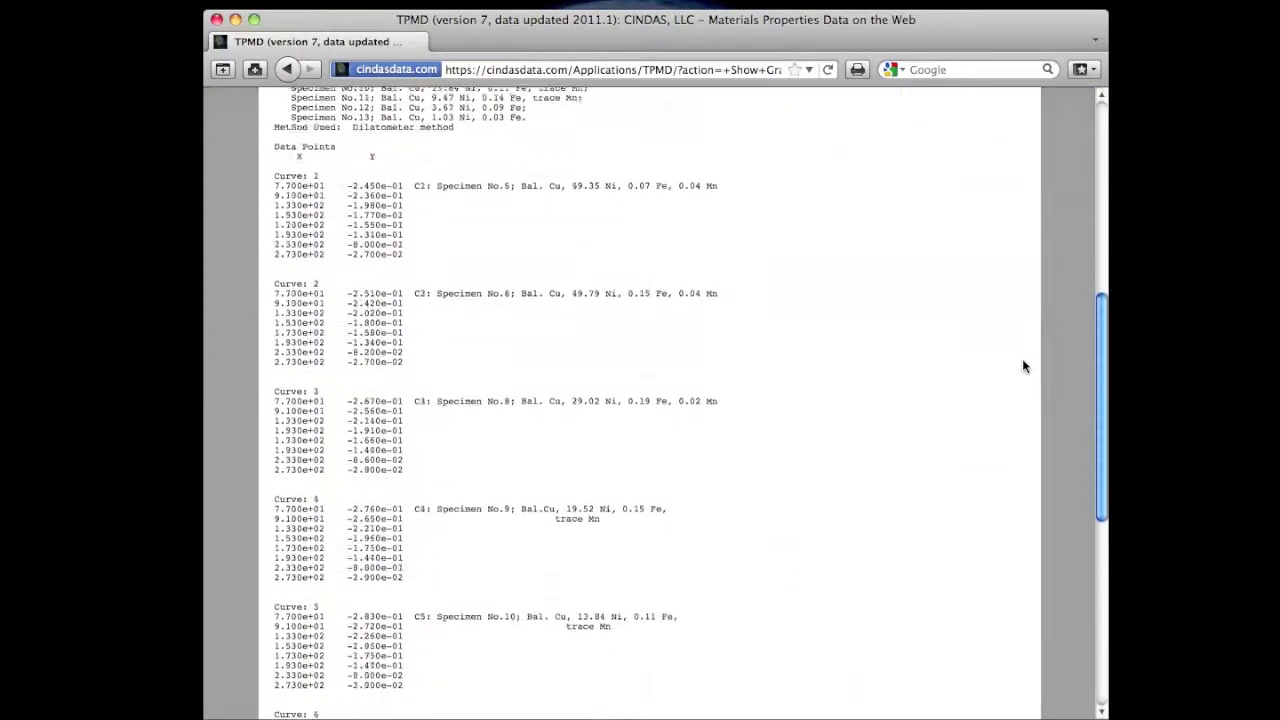
pyautogui.scroll(-9, 1023, 363)
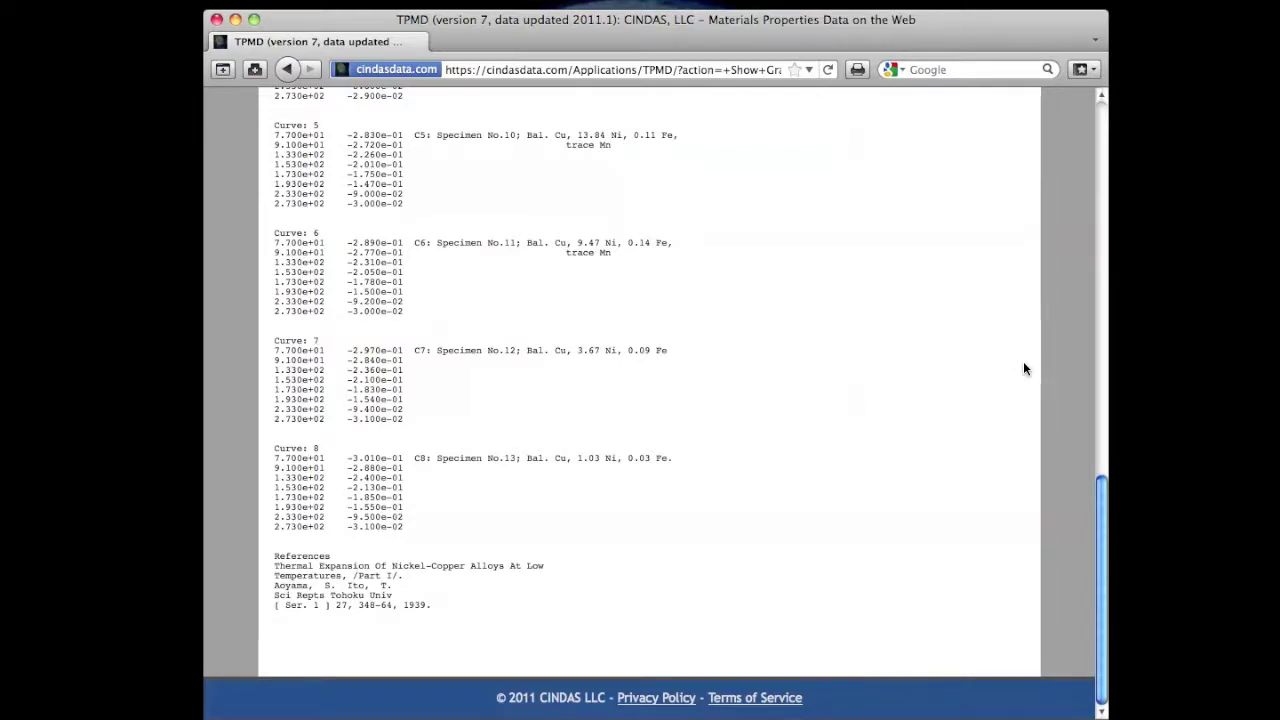
pyautogui.scroll(2, 1024, 364)
pyautogui.scroll(20, 1024, 368)
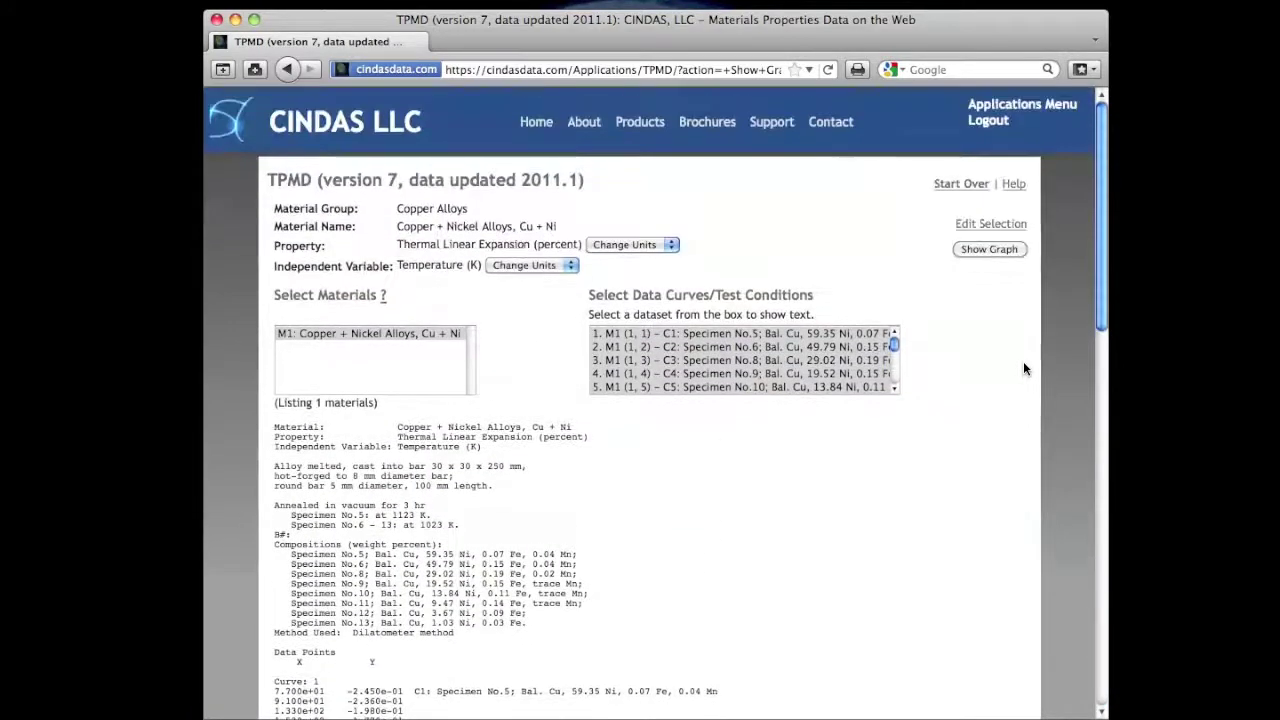
# Step: Return to the graph display and select data curves 1 through 4 again
pyautogui.click(1000, 247)
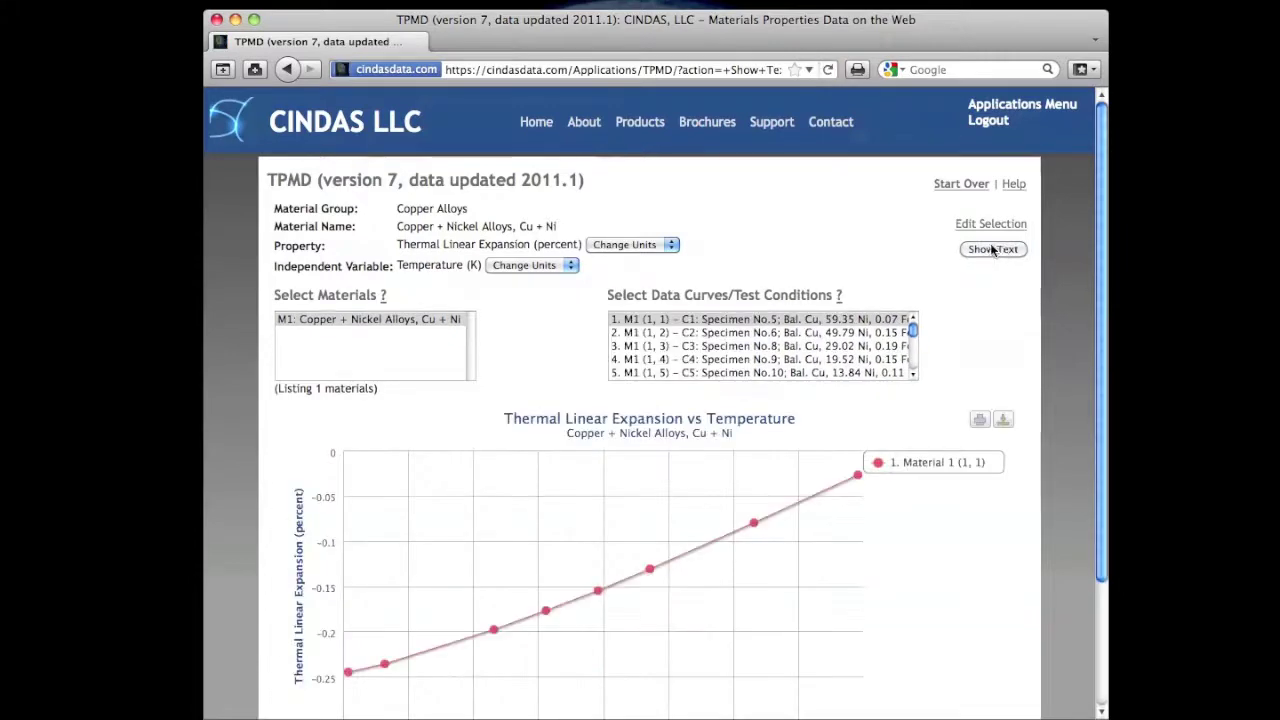
pyautogui.keyDown('shift'); pyautogui.click(812, 360); pyautogui.keyUp('shift')
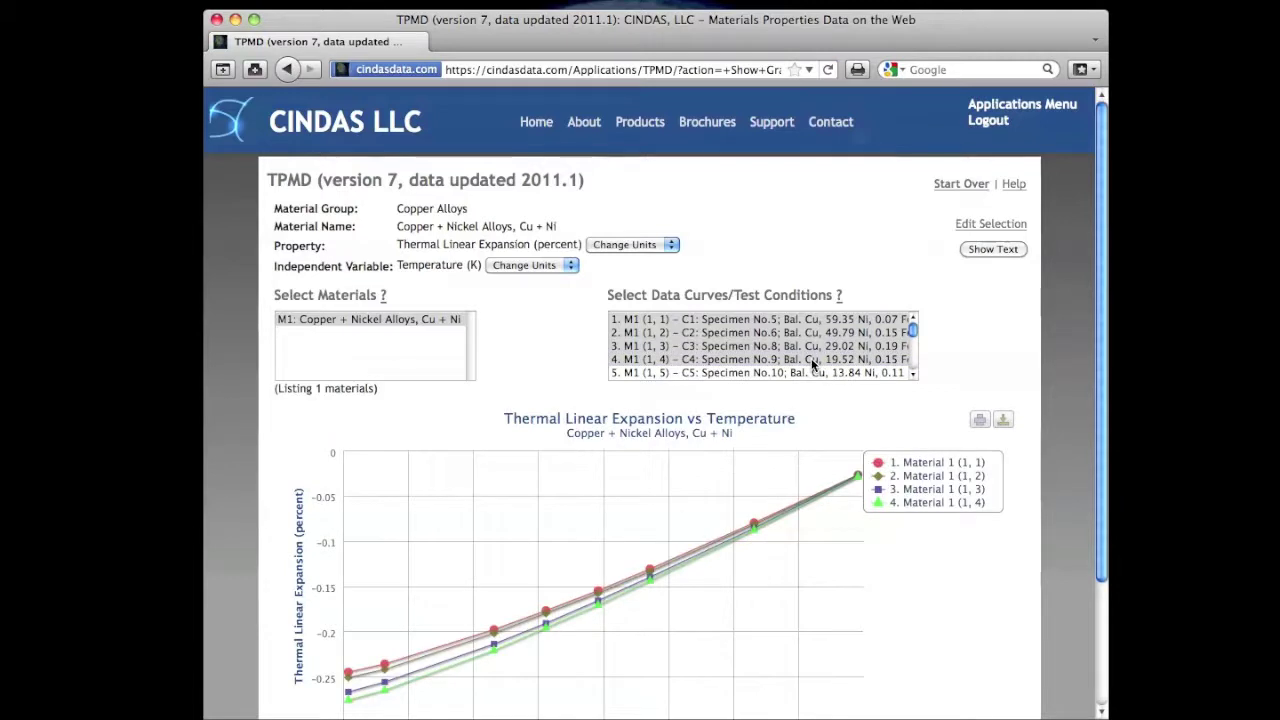
# Step: Change the graph's temperature units to F and the thermal linear expansion units to ppm
pyautogui.click(570, 266)
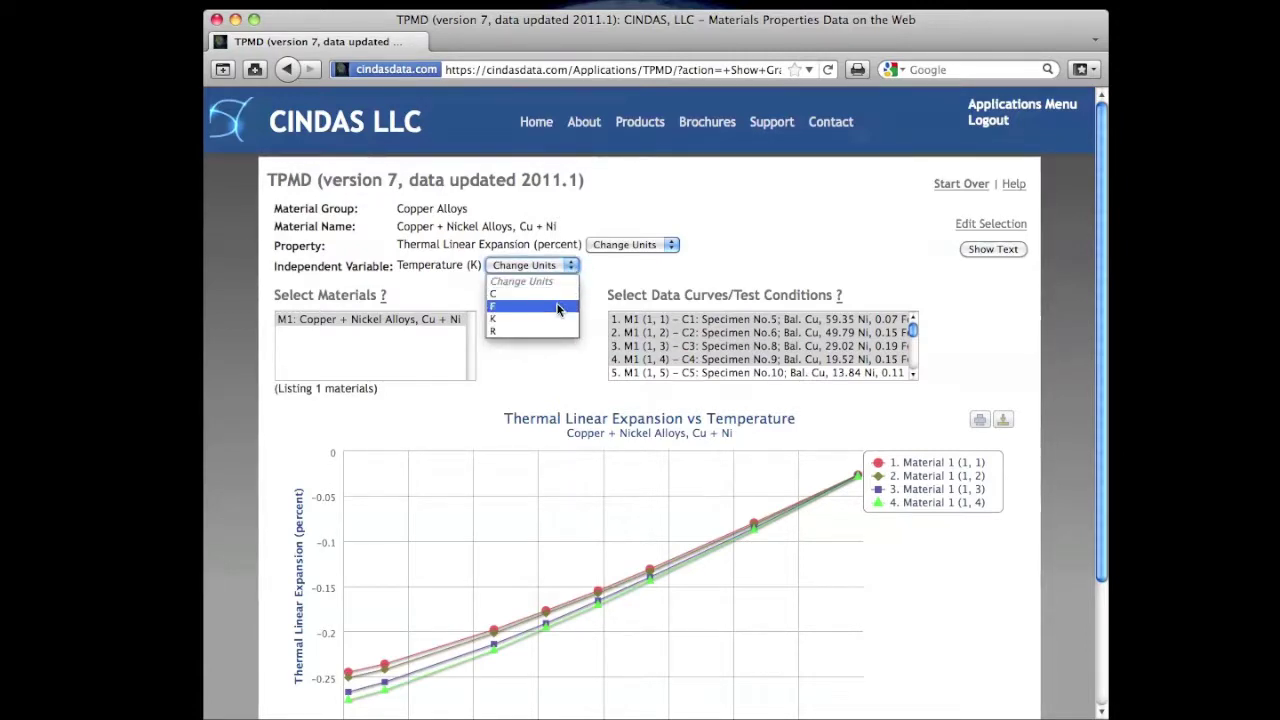
pyautogui.click(557, 308)
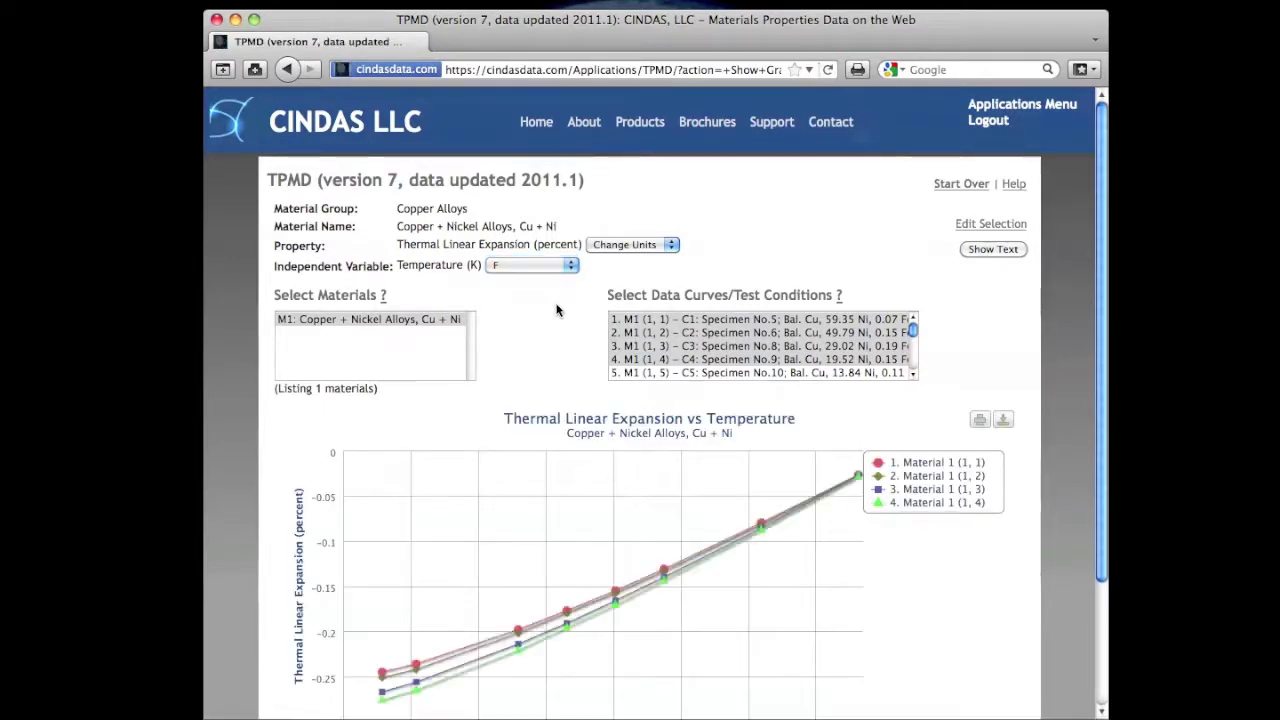
pyautogui.scroll(-2, 557, 310)
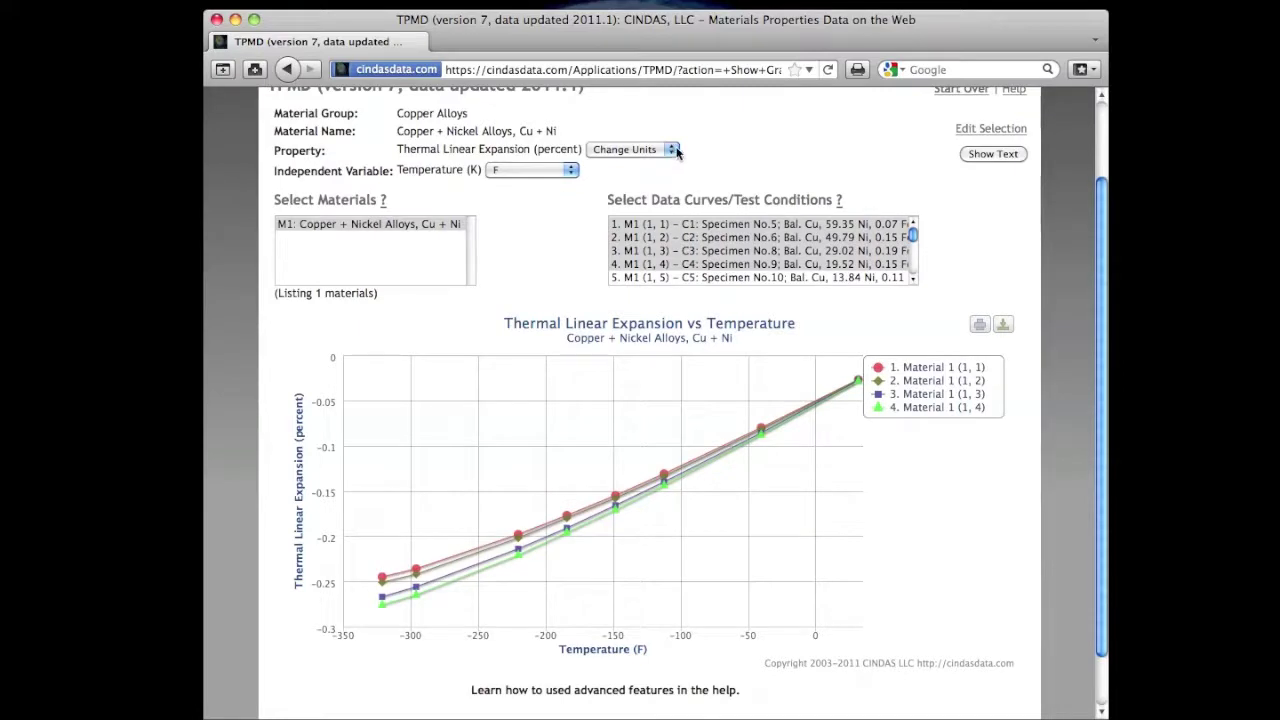
pyautogui.click(672, 150)
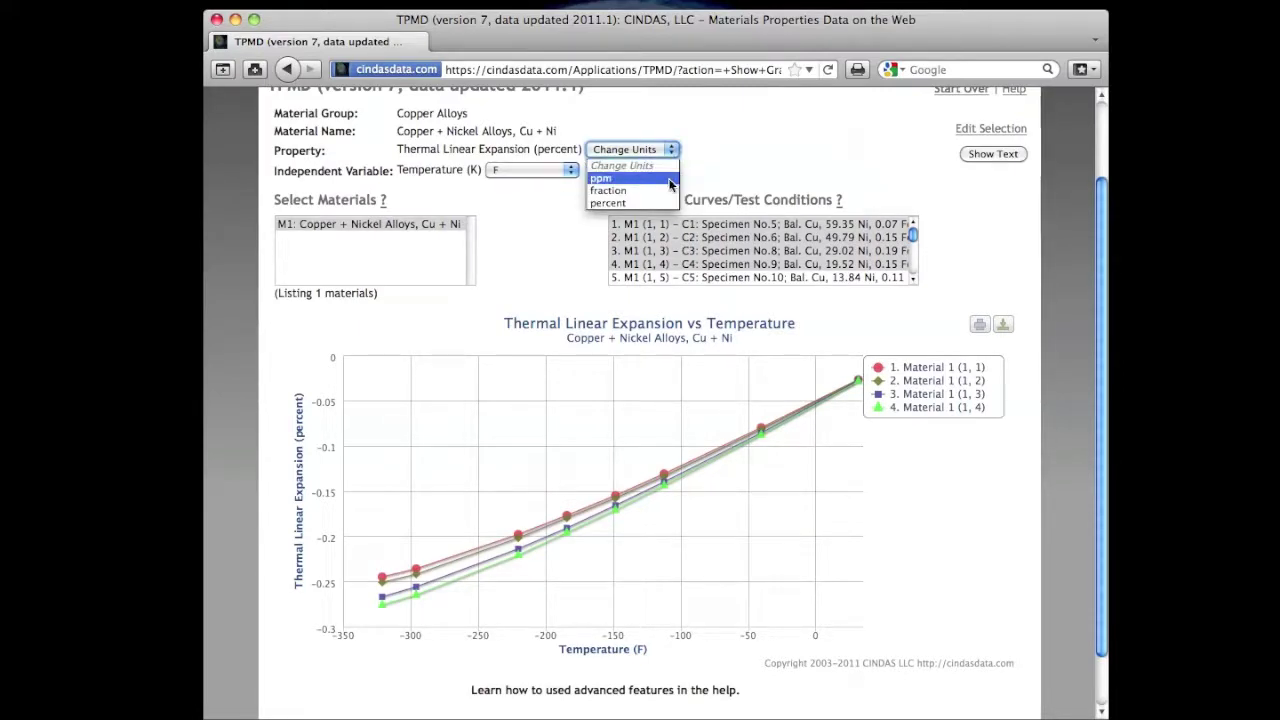
pyautogui.click(670, 179)
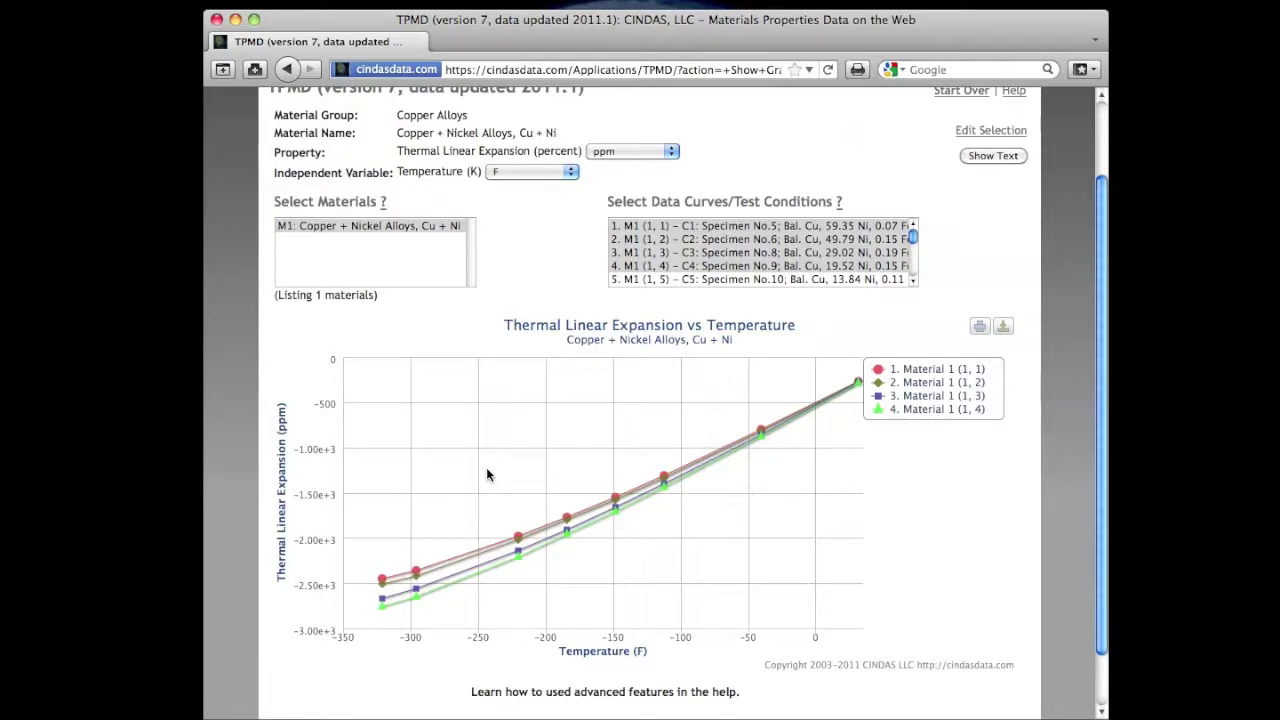
# Step: Zoom in twice on the middle section of the plotted curves, and reset the graph to its full range
pyautogui.moveTo(548, 487); pyautogui.dragTo(693, 598)
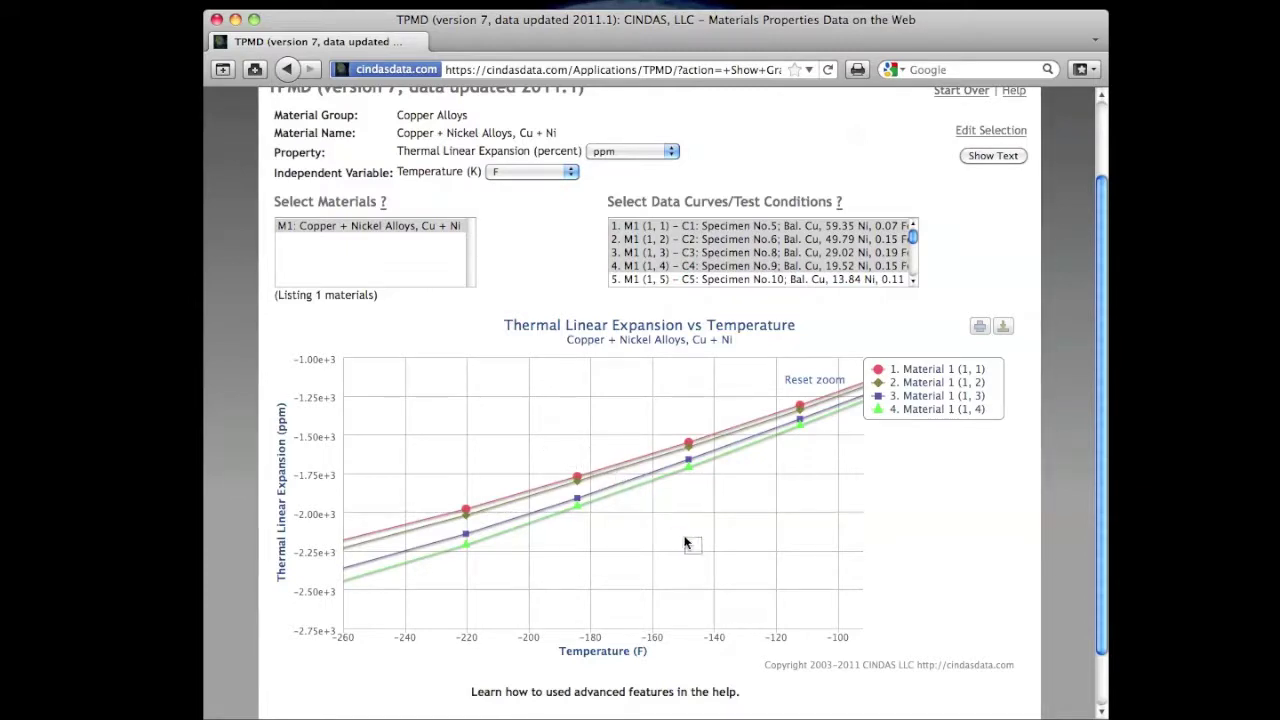
pyautogui.moveTo(695, 543); pyautogui.dragTo(719, 548)
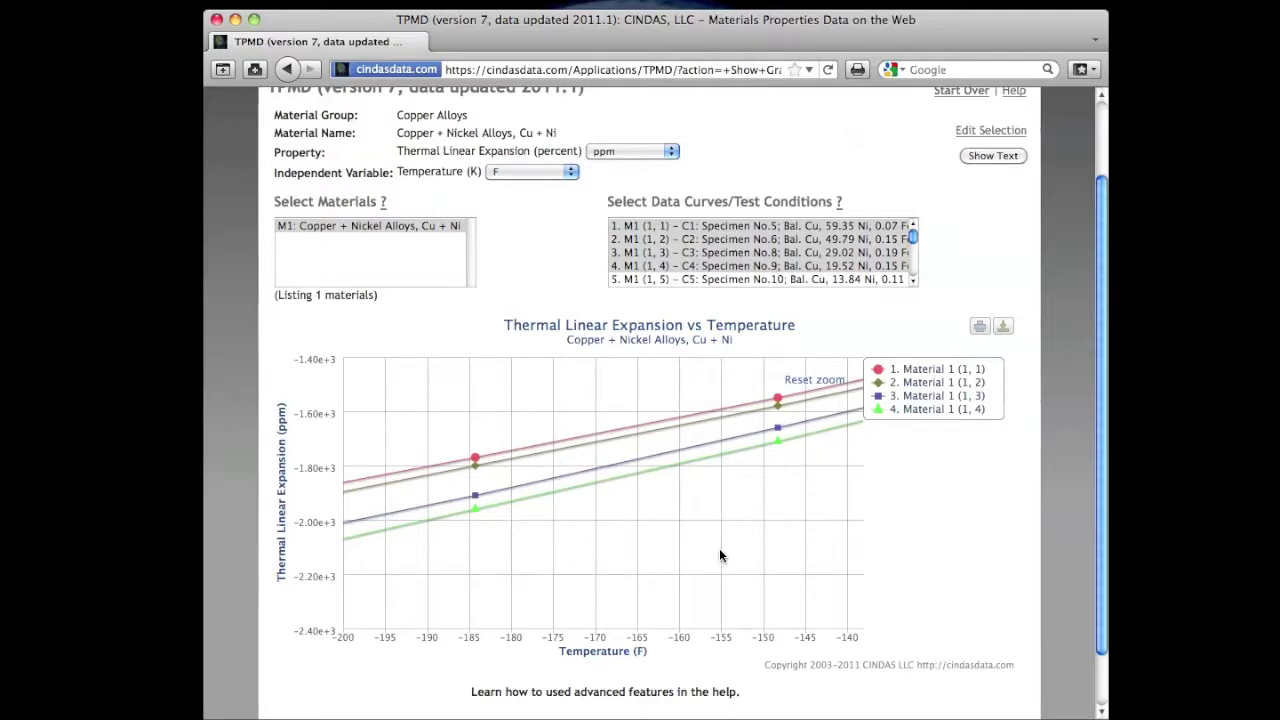
pyautogui.click(814, 380)
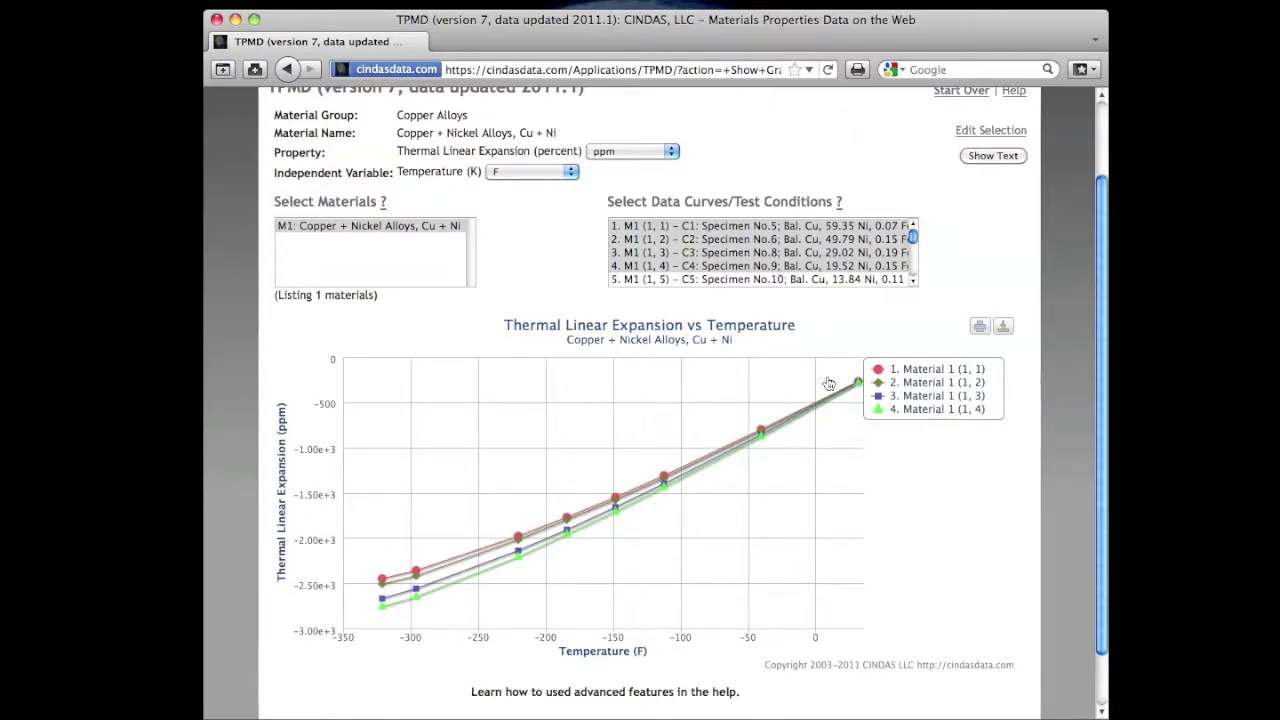
# Step: Hide the curves Material 1 (1, 2) and Material 1 (1, 3) from the graph
pyautogui.moveTo(662, 477)
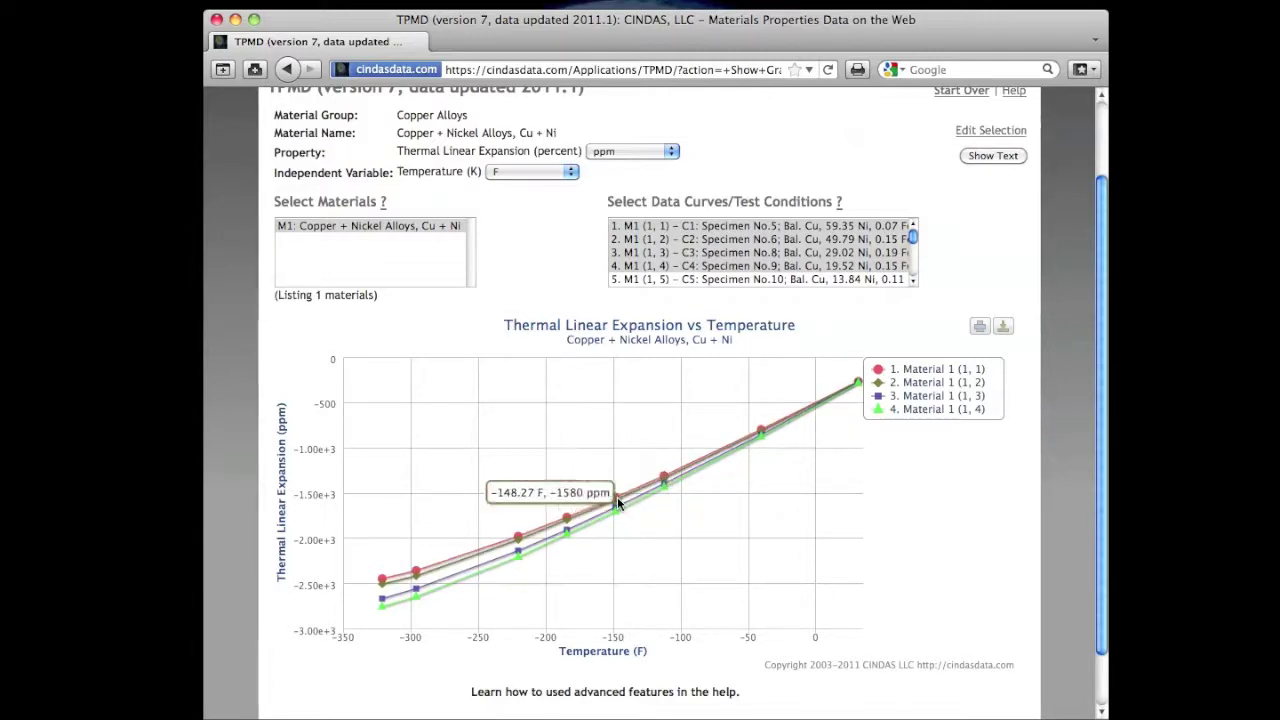
pyautogui.moveTo(616, 504)
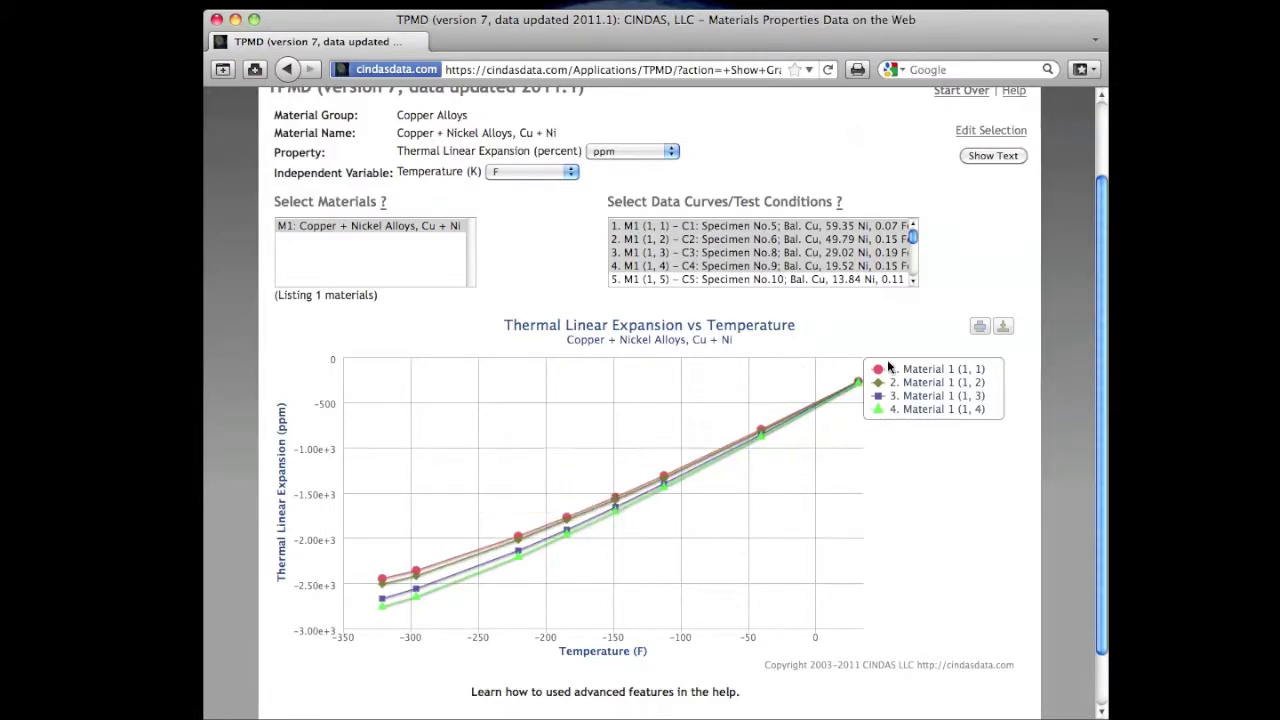
pyautogui.click(922, 383)
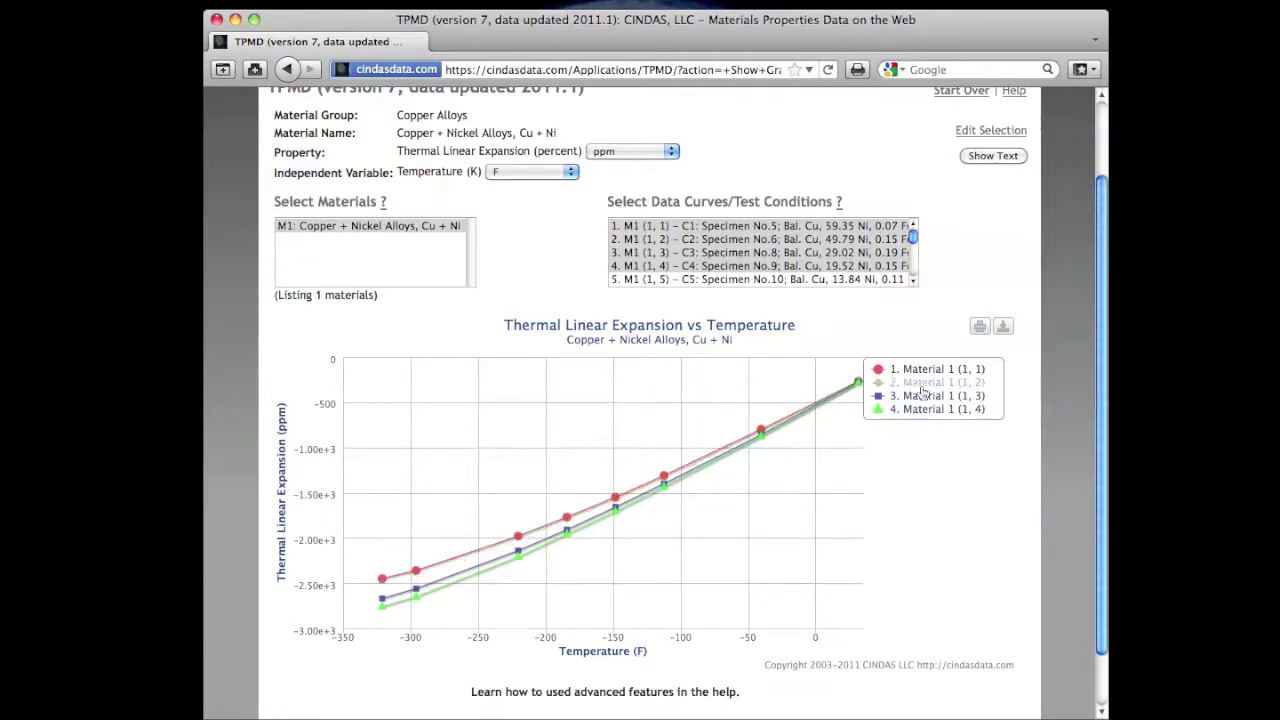
pyautogui.click(926, 397)
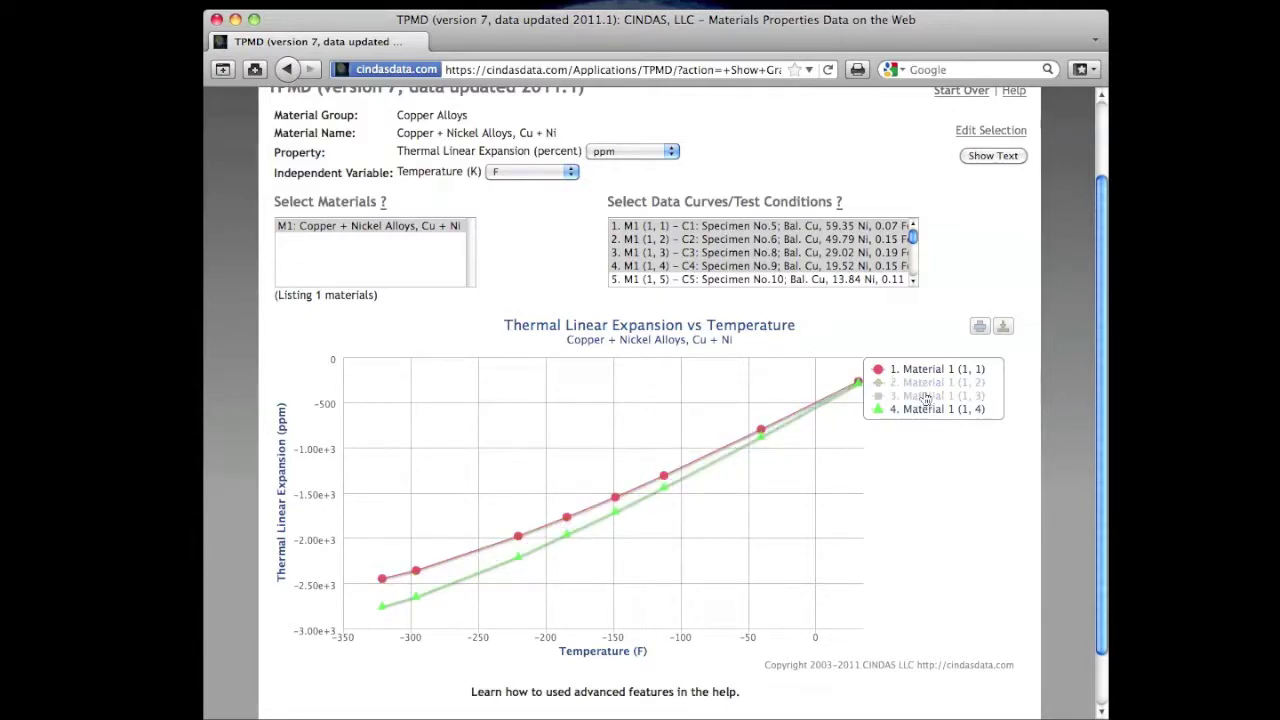
# Step: Hide the curve Material 1 (1, 1) as well, and restore curves 1 through 3 on the graph
pyautogui.click(930, 372)
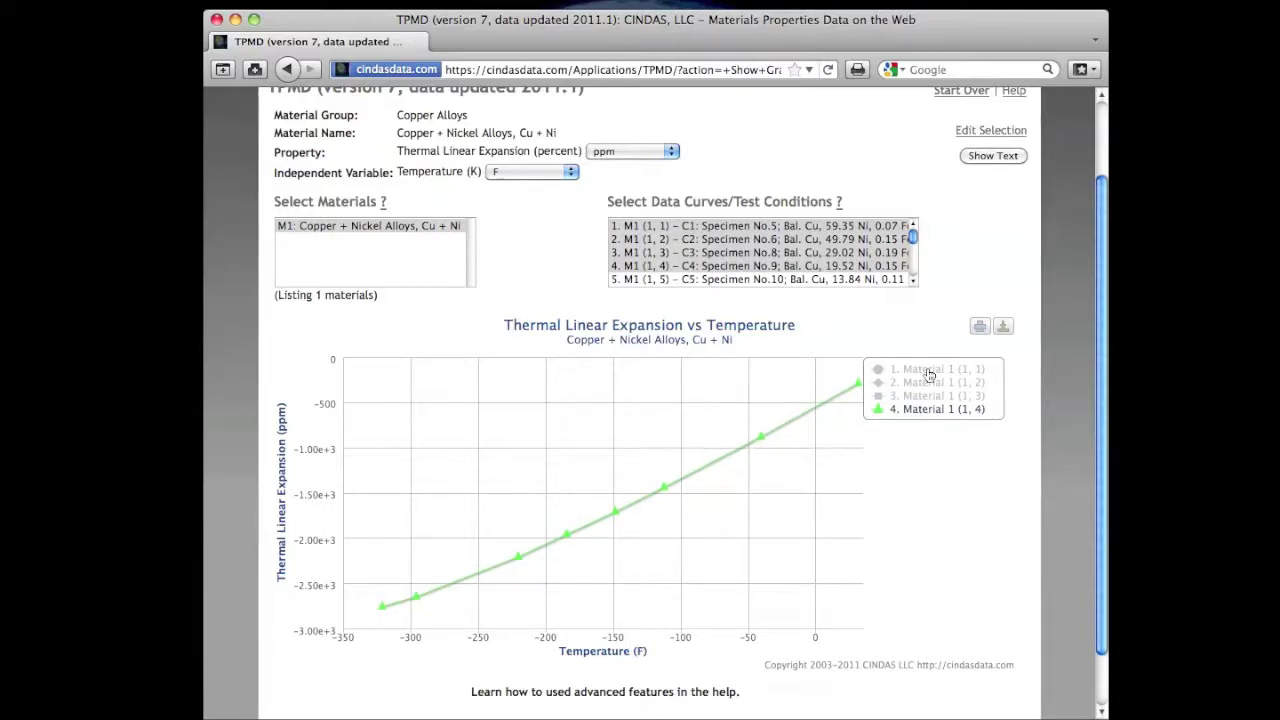
pyautogui.click(930, 372)
pyautogui.click(929, 383)
pyautogui.click(929, 396)
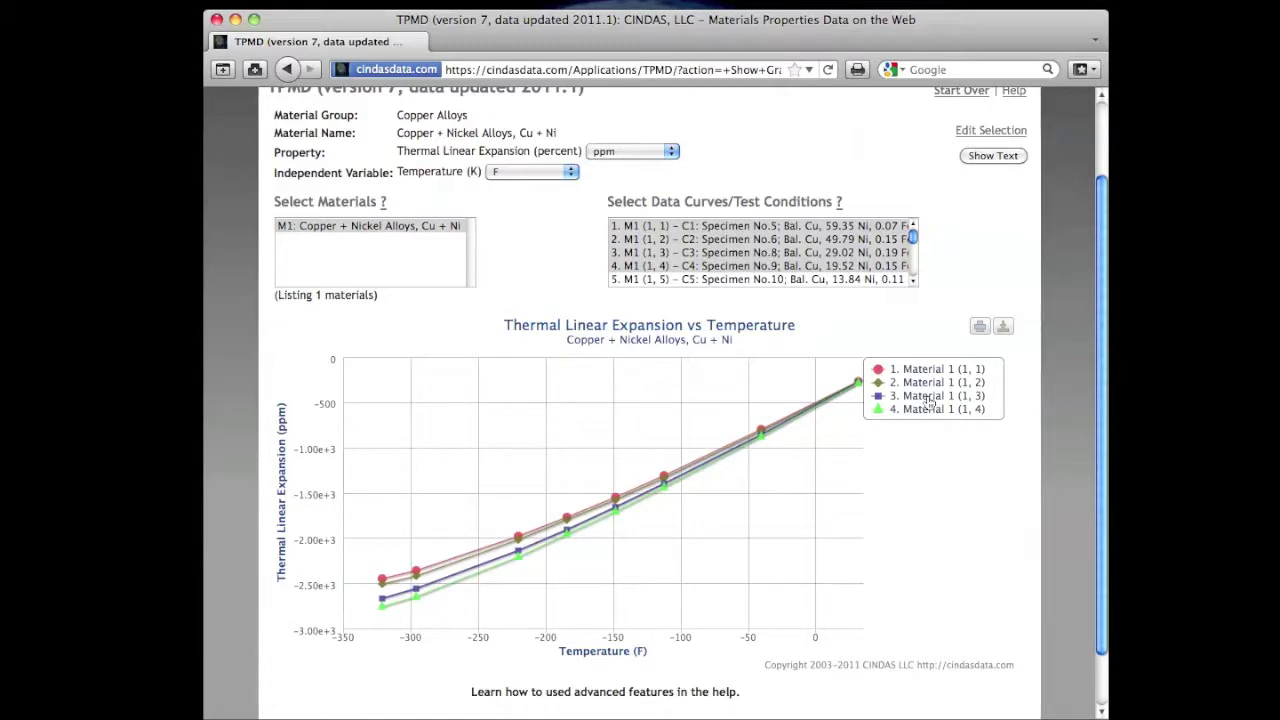
# Step: Open the download options for the thermal linear expansion graph
pyautogui.click(1004, 329)
pyautogui.scroll(3, 1032, 324)
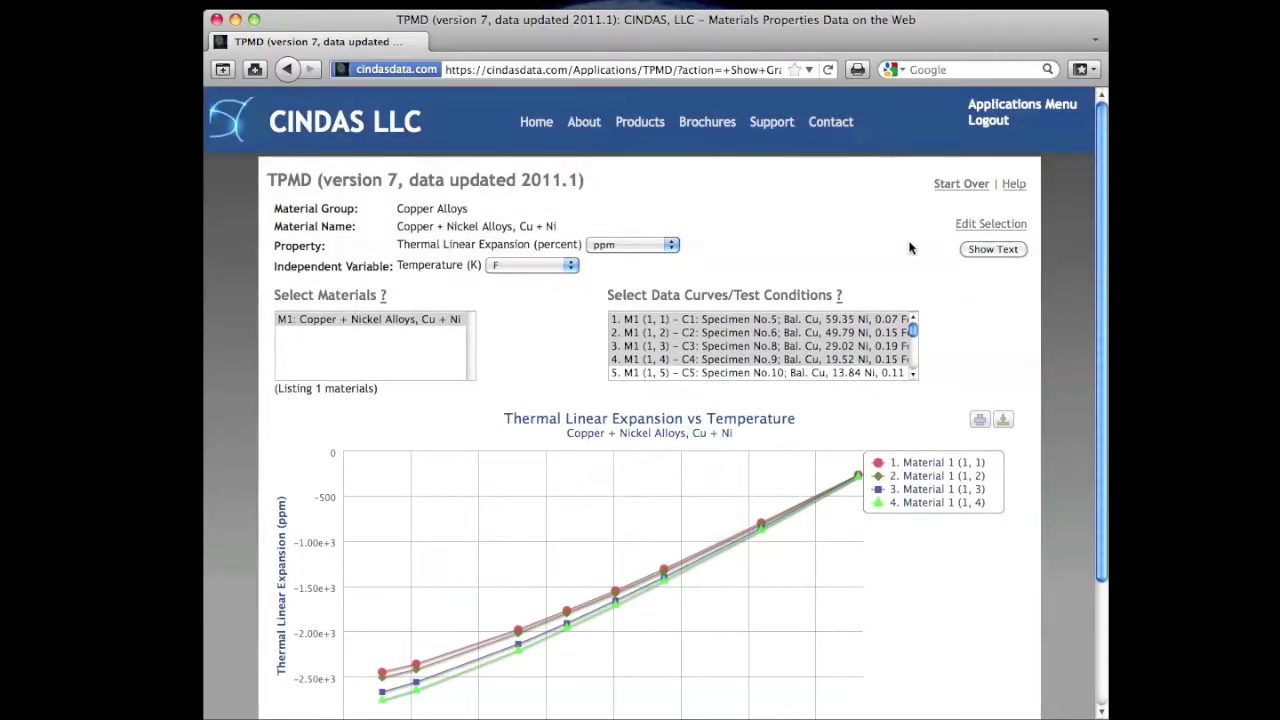
# Step: Start over and browse the Thermophysical Properties group for the property Coeff. of Thermal Linear Expansion
pyautogui.click(944, 186)
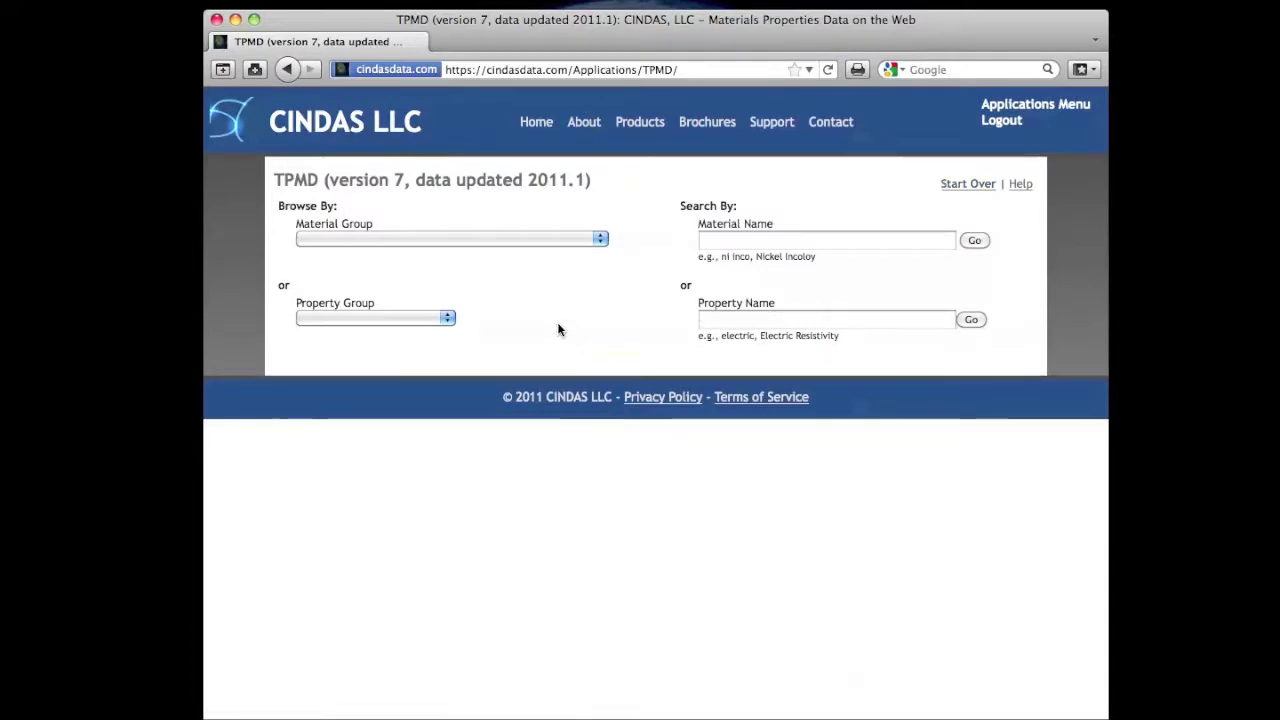
pyautogui.click(449, 318)
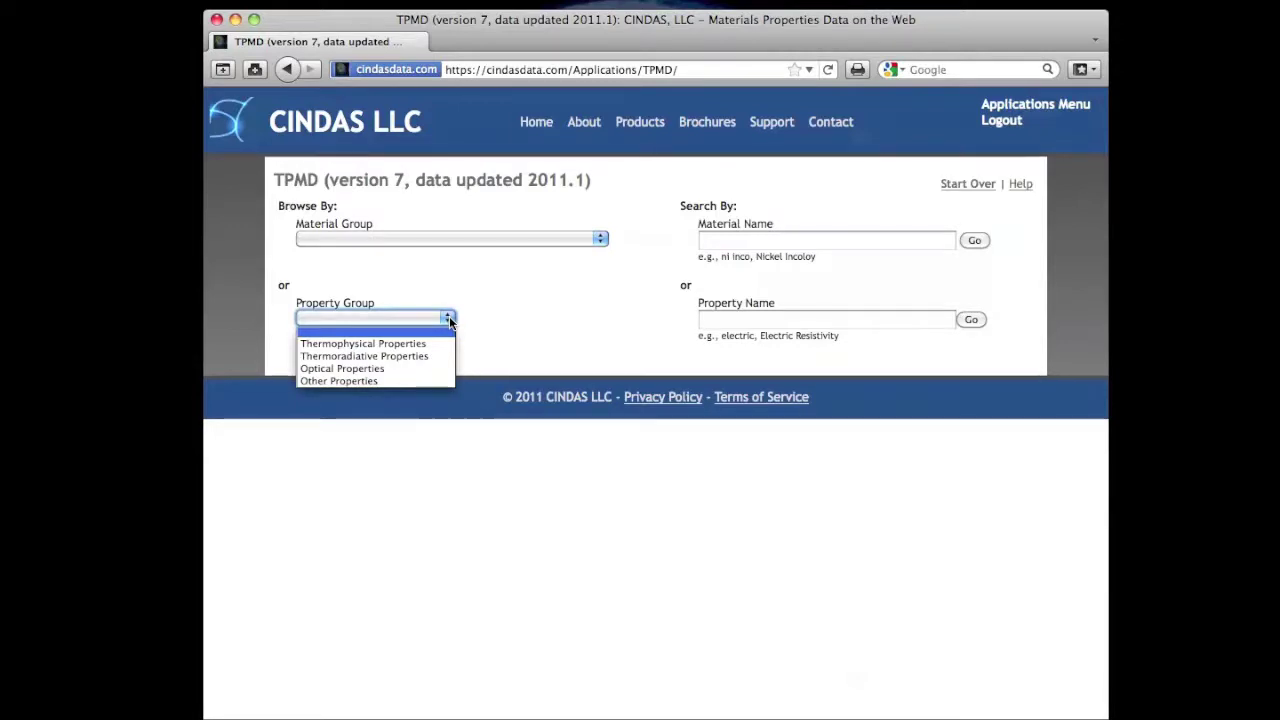
pyautogui.click(442, 343)
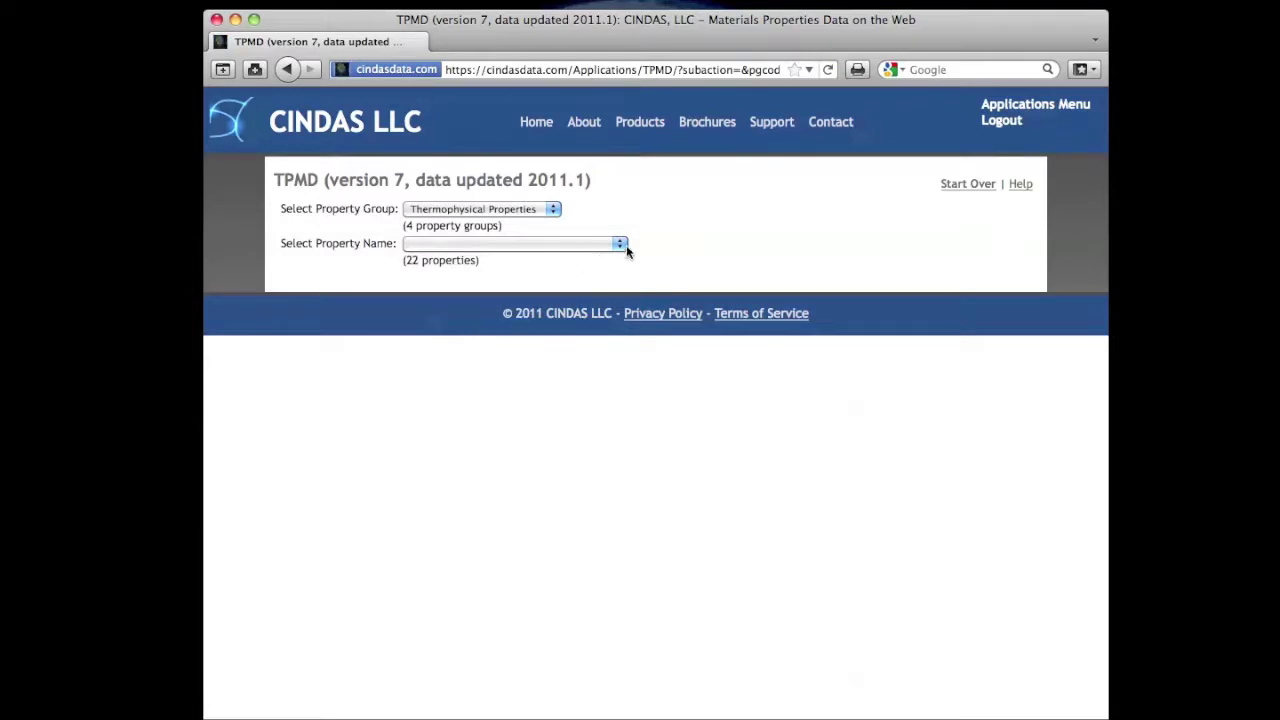
pyautogui.click(620, 246)
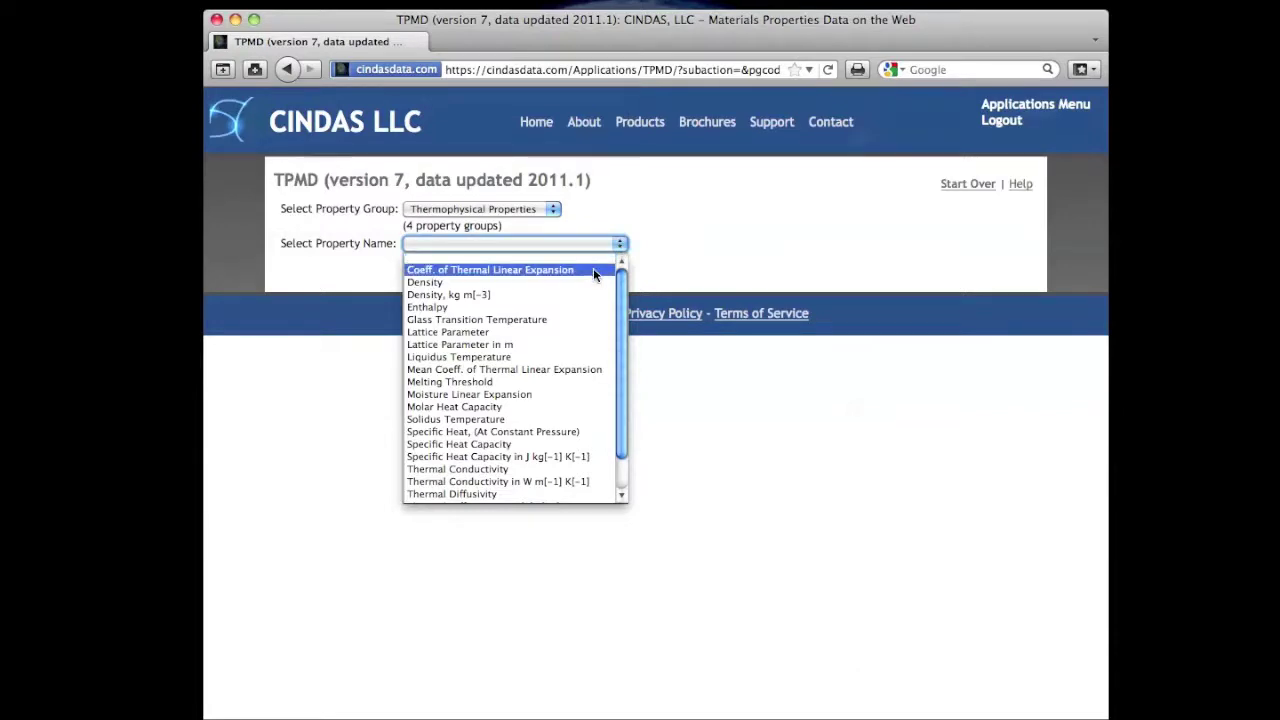
pyautogui.click(593, 270)
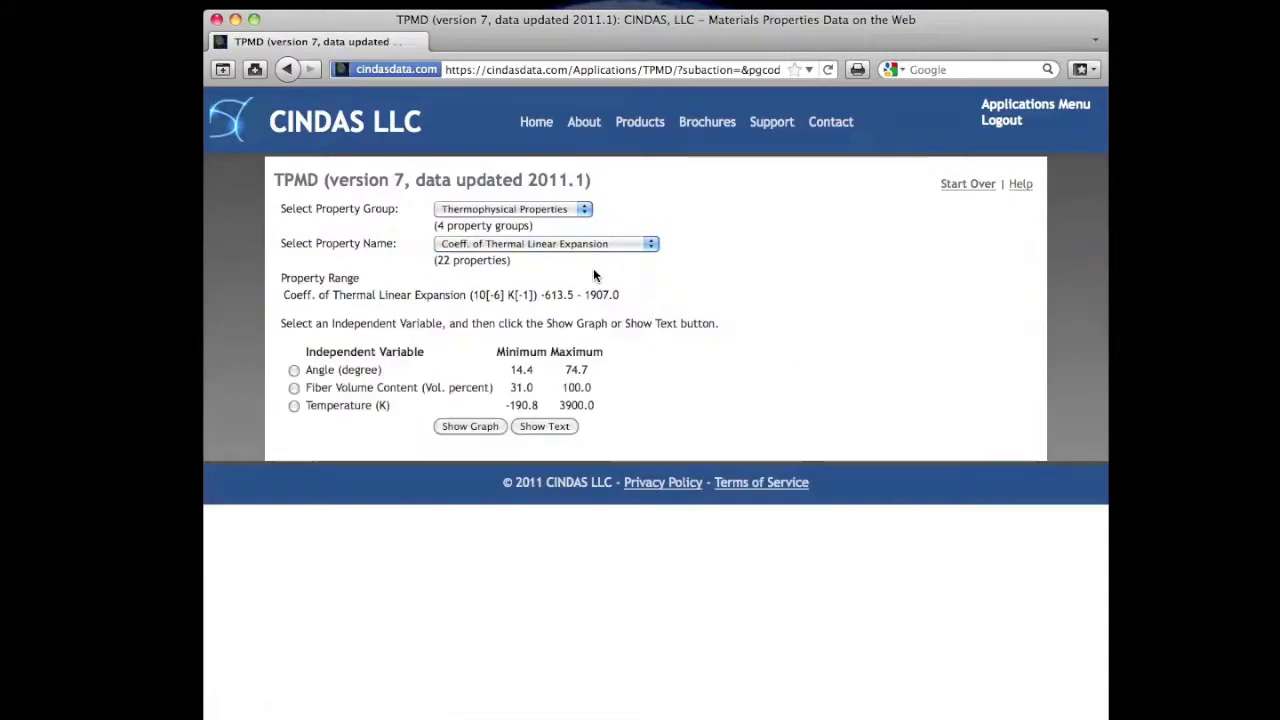
# Step: Choose Temperature (K) as the independent variable and show the property's graph
pyautogui.click(294, 406)
pyautogui.click(475, 431)
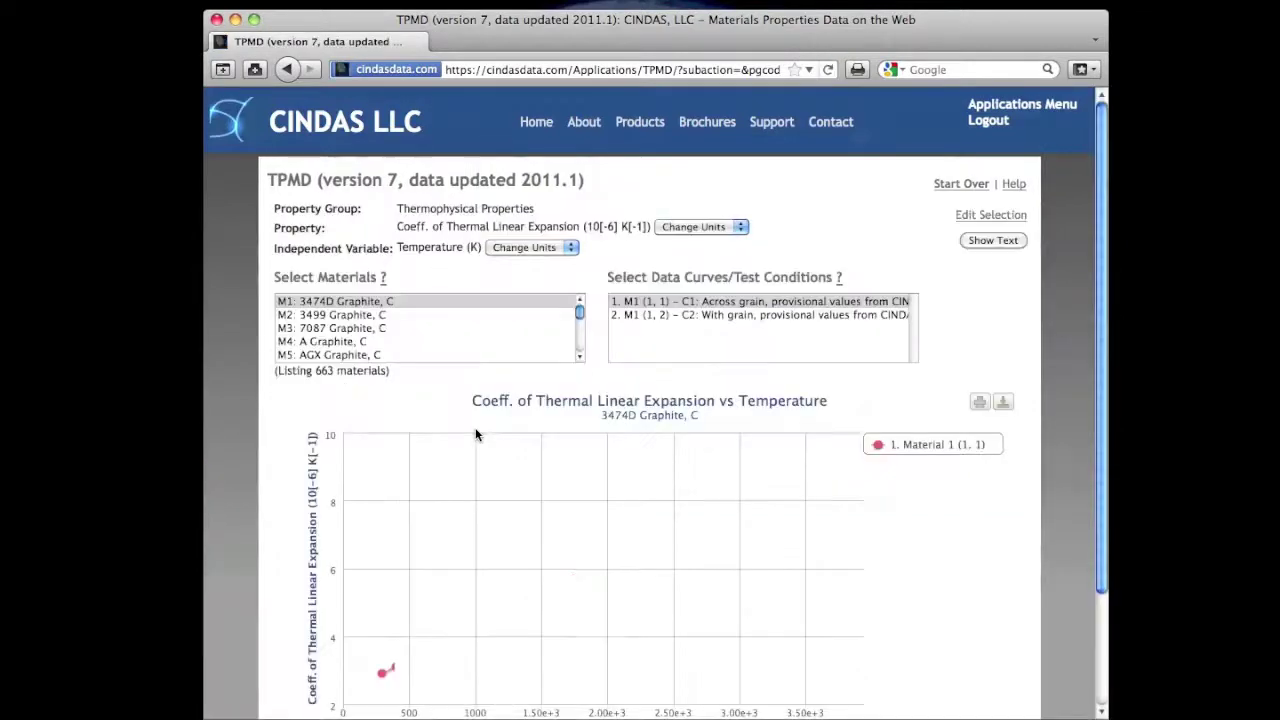
pyautogui.scroll(-2, 476, 434)
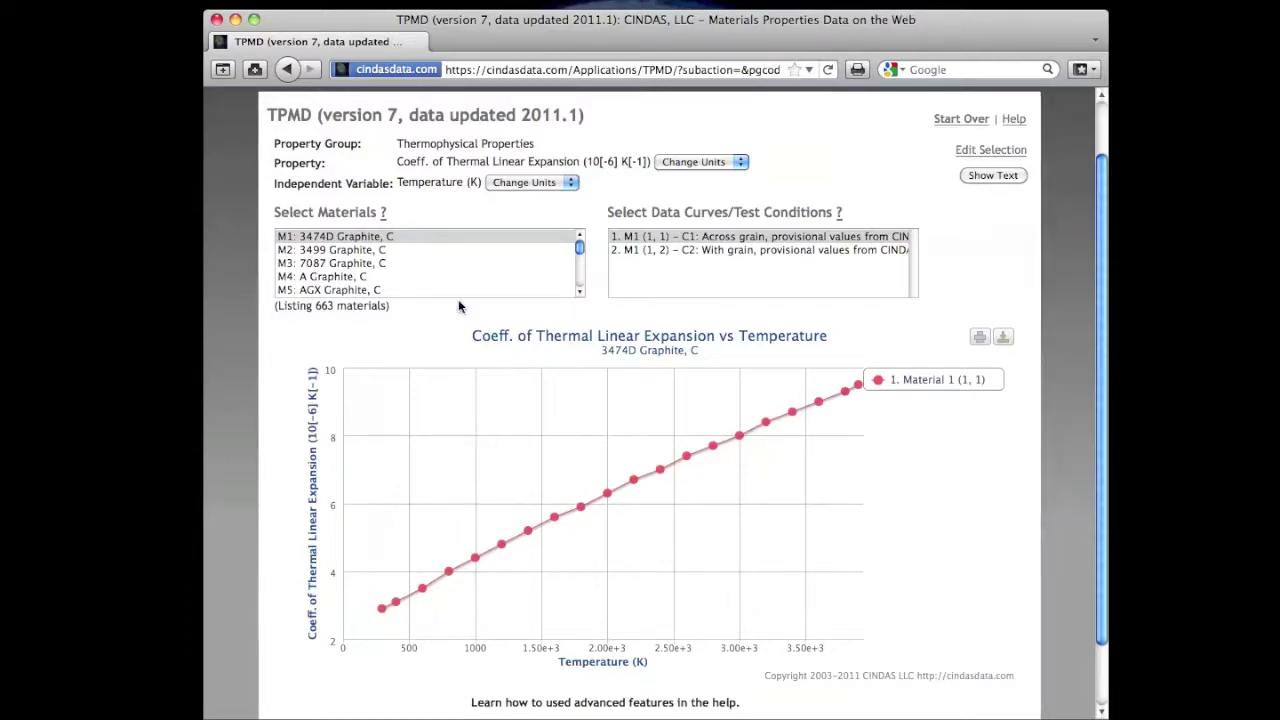
# Step: Select graphite materials M1 through M4 and plot data curves 1 through 5
pyautogui.keyDown('shift'); pyautogui.click(433, 276); pyautogui.keyUp('shift')
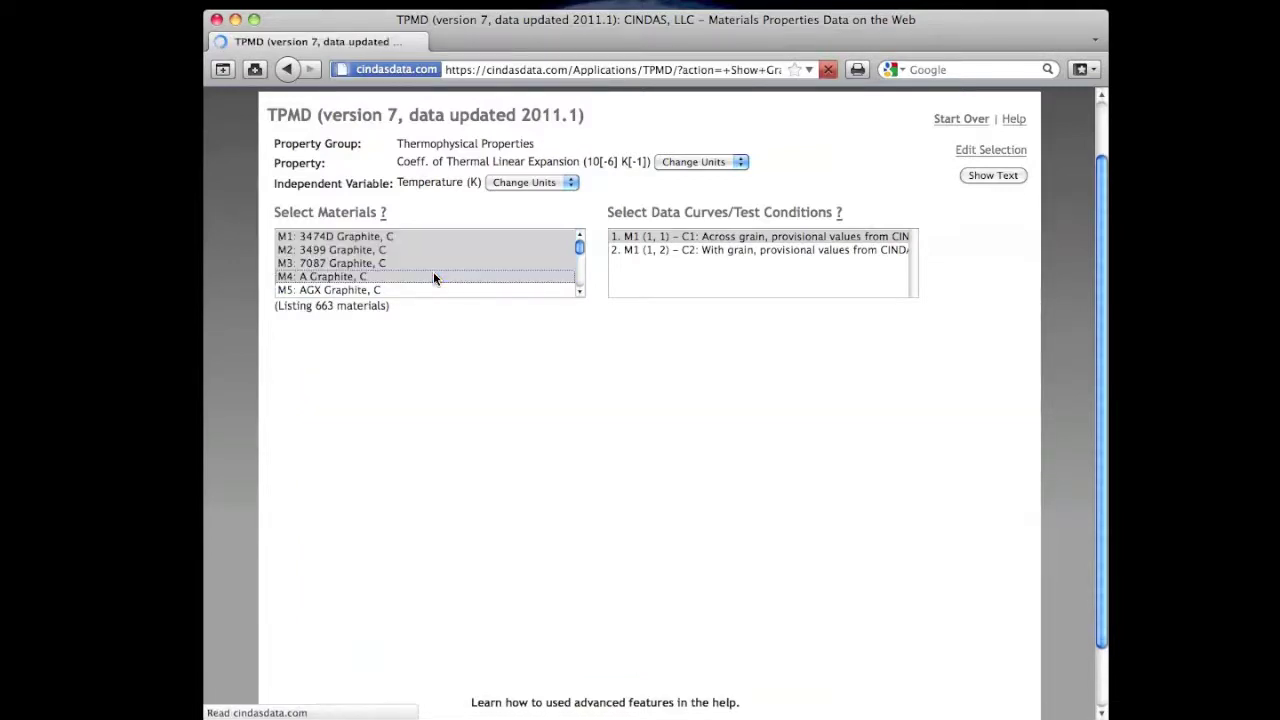
pyautogui.scroll(-1, 433, 278)
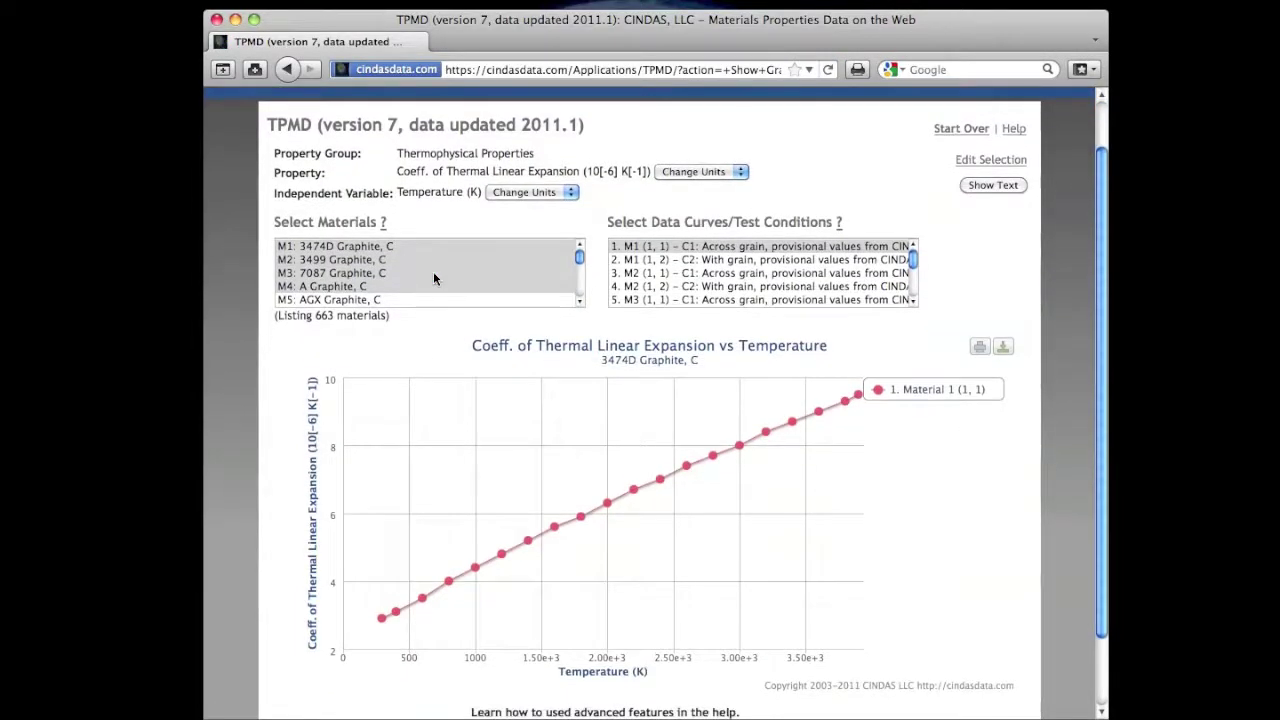
pyautogui.keyDown('shift'); pyautogui.click(806, 304); pyautogui.keyUp('shift')
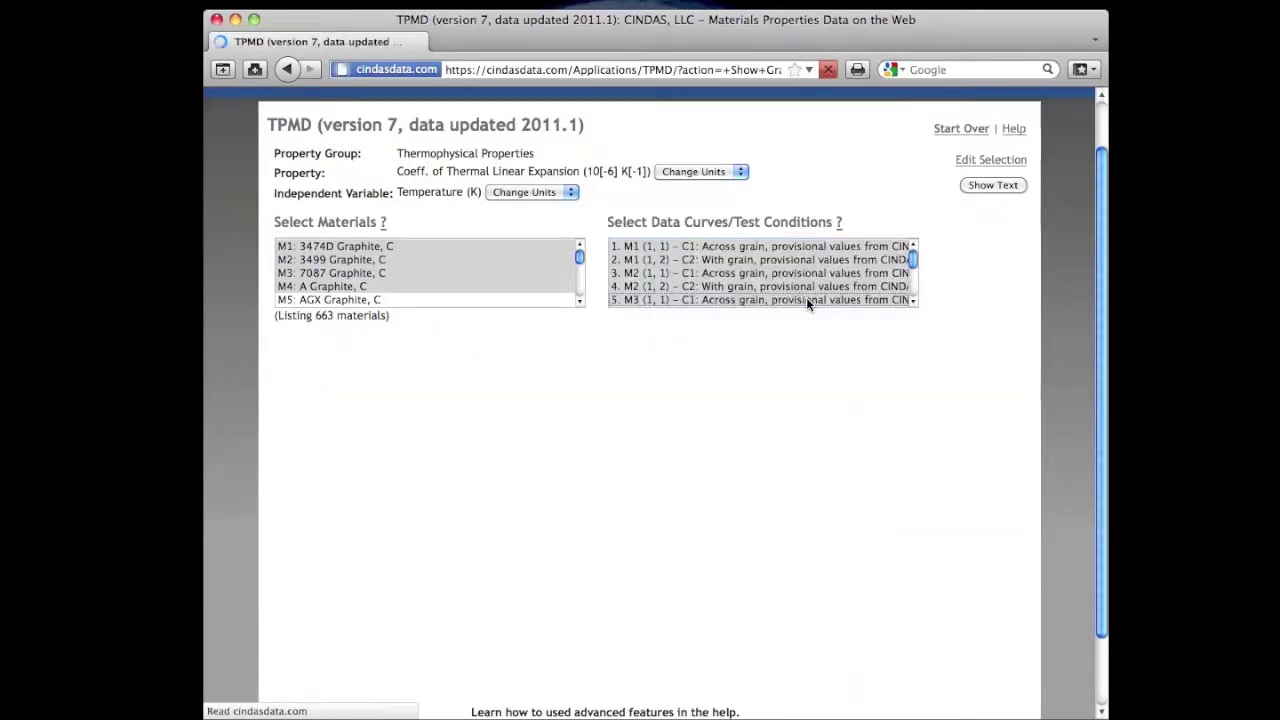
pyautogui.scroll(-2, 849, 393)
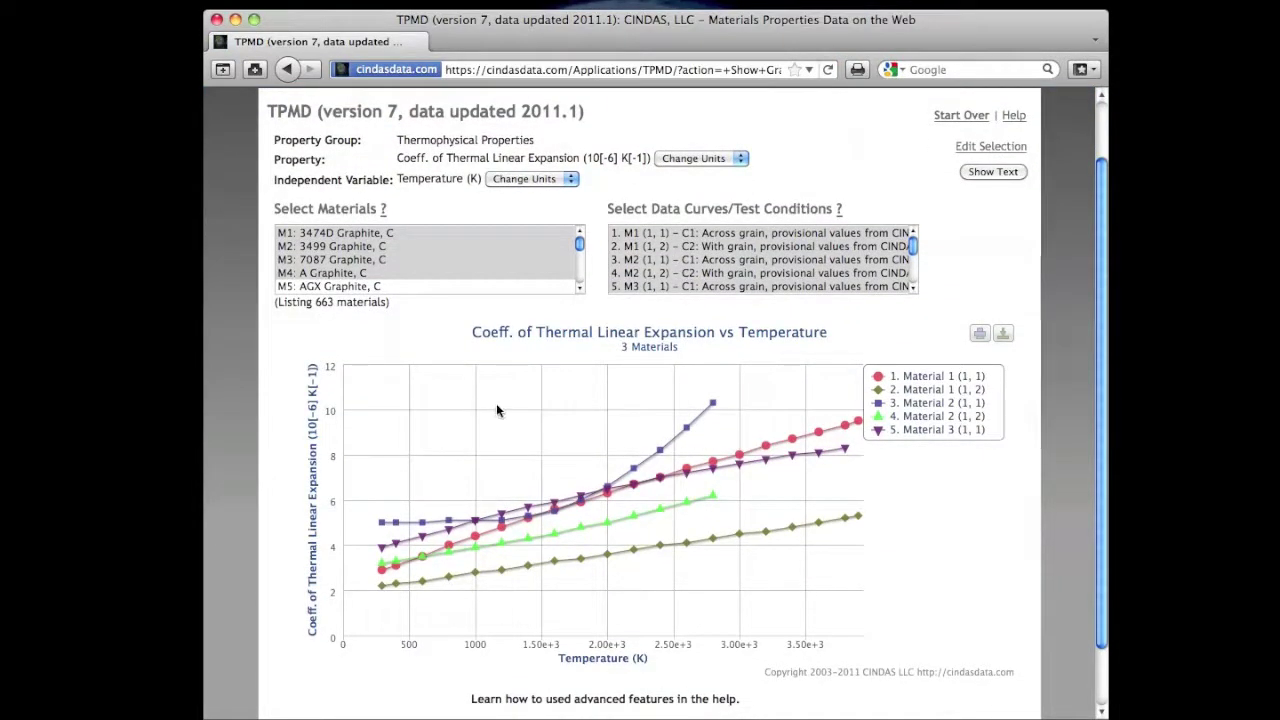
# Step: Change the graph's temperature units to R and zoom in on the middle section of the plotted curves
pyautogui.click(550, 180)
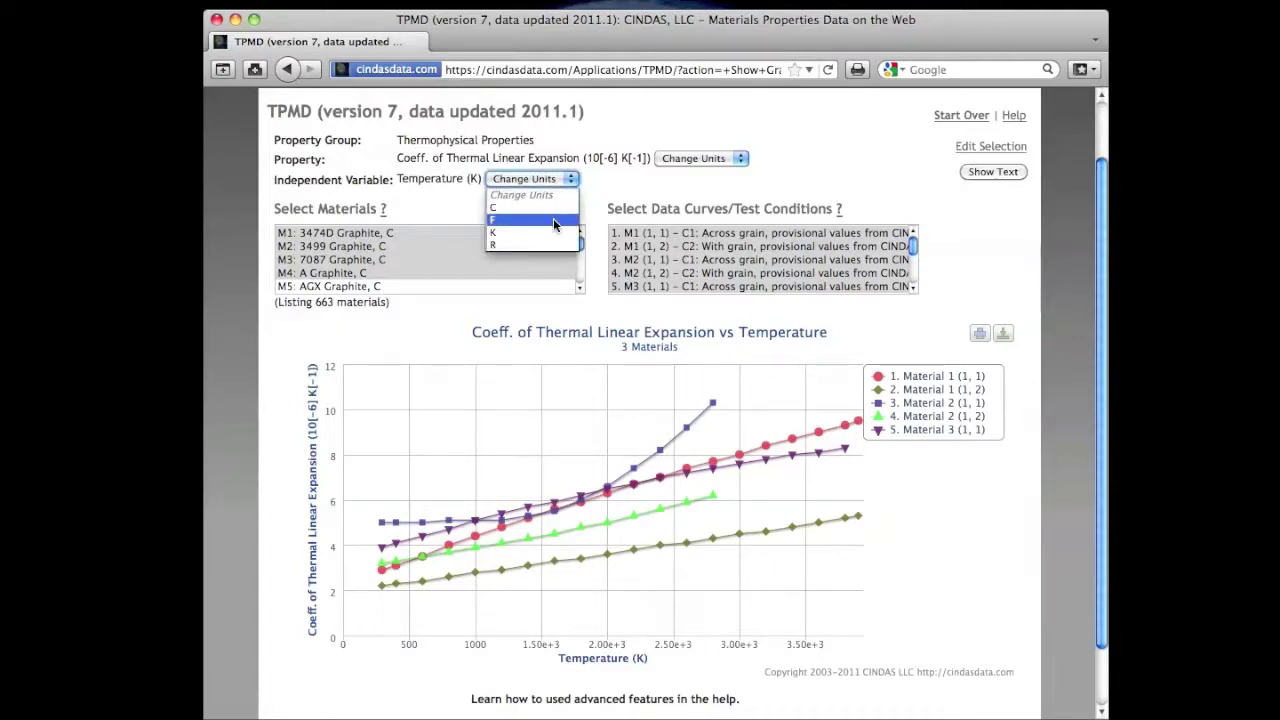
pyautogui.click(549, 244)
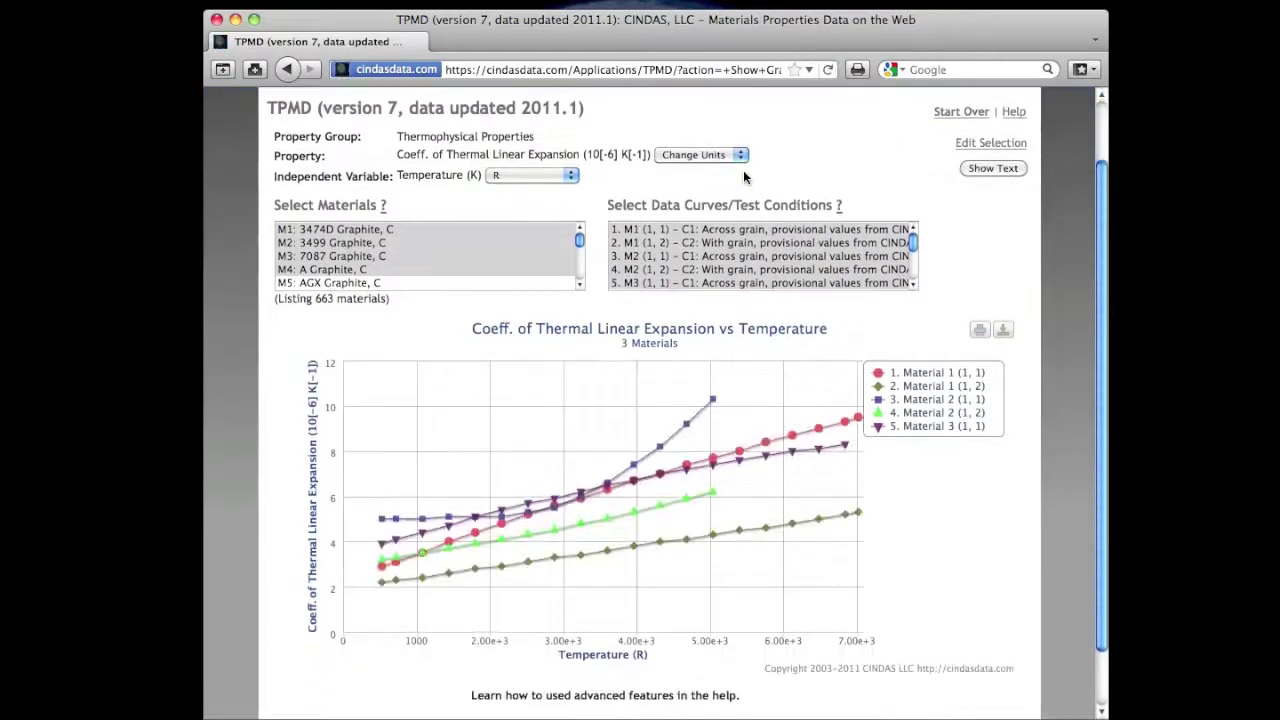
pyautogui.moveTo(478, 466); pyautogui.dragTo(679, 570)
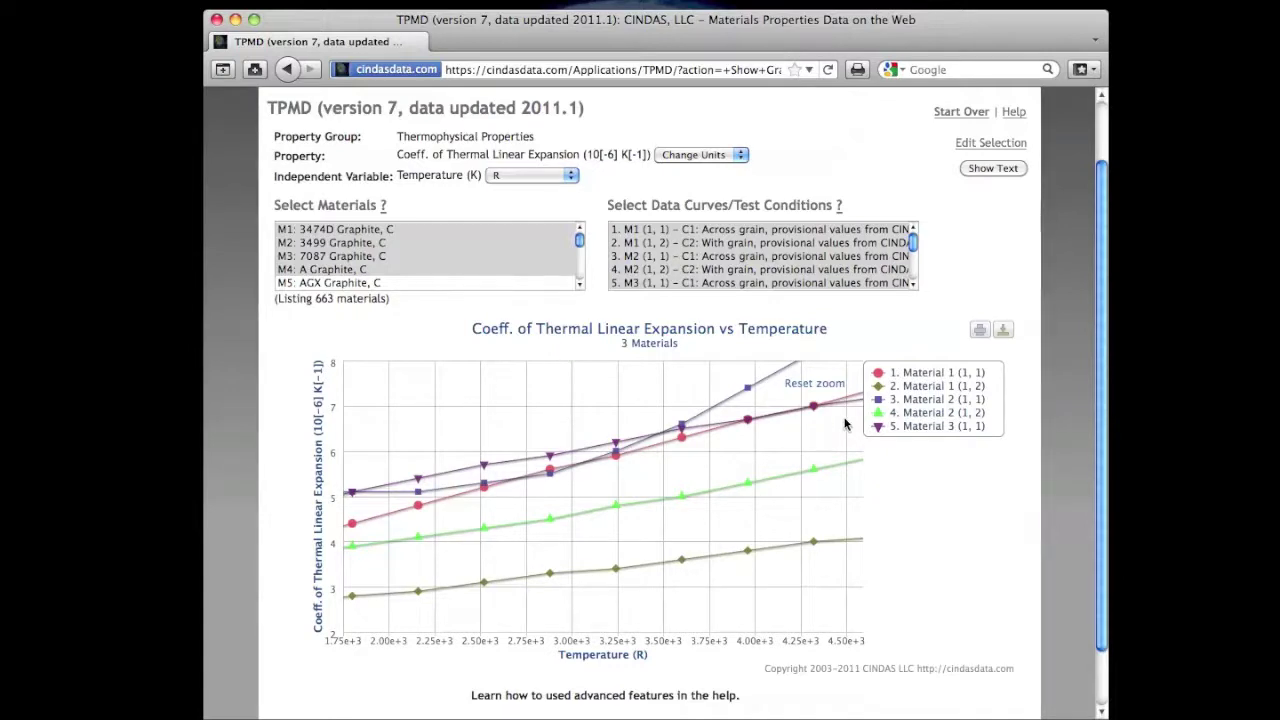
# Step: Hide the curves Material 1 (1, 2), Material 2 (1, 2) and Material 2 (1, 1), and show all three again
pyautogui.click(930, 386)
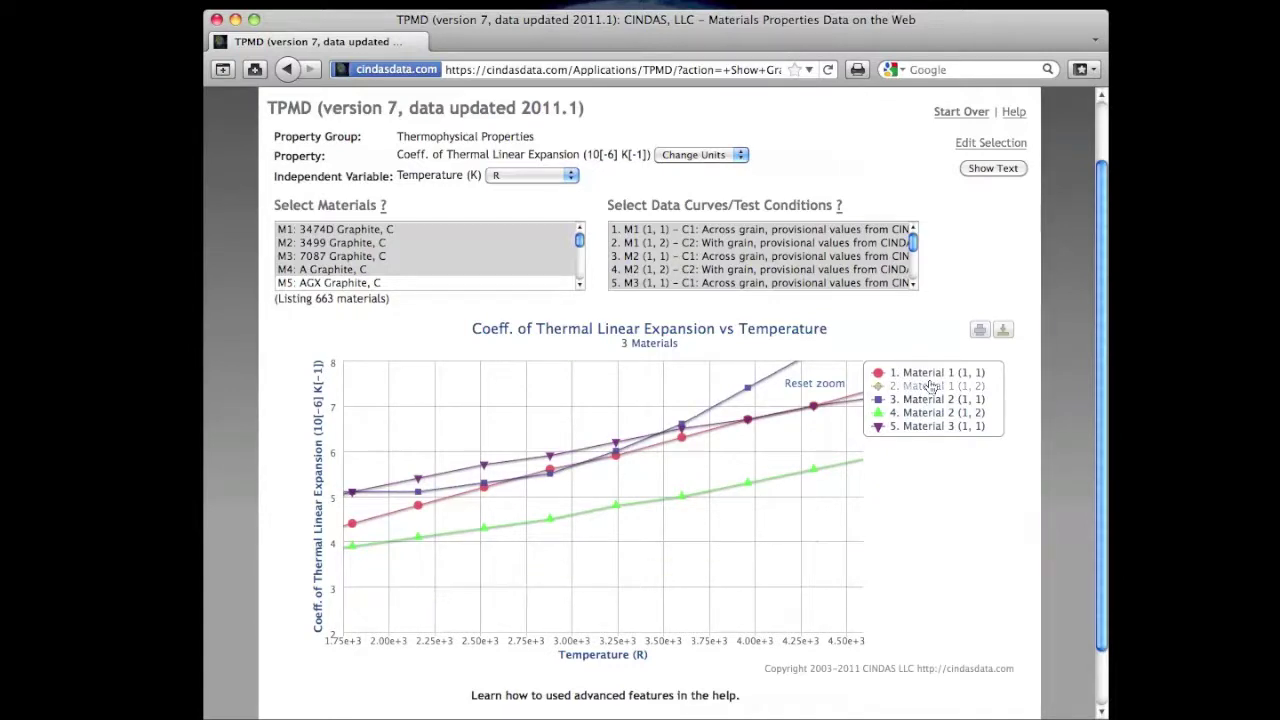
pyautogui.click(930, 414)
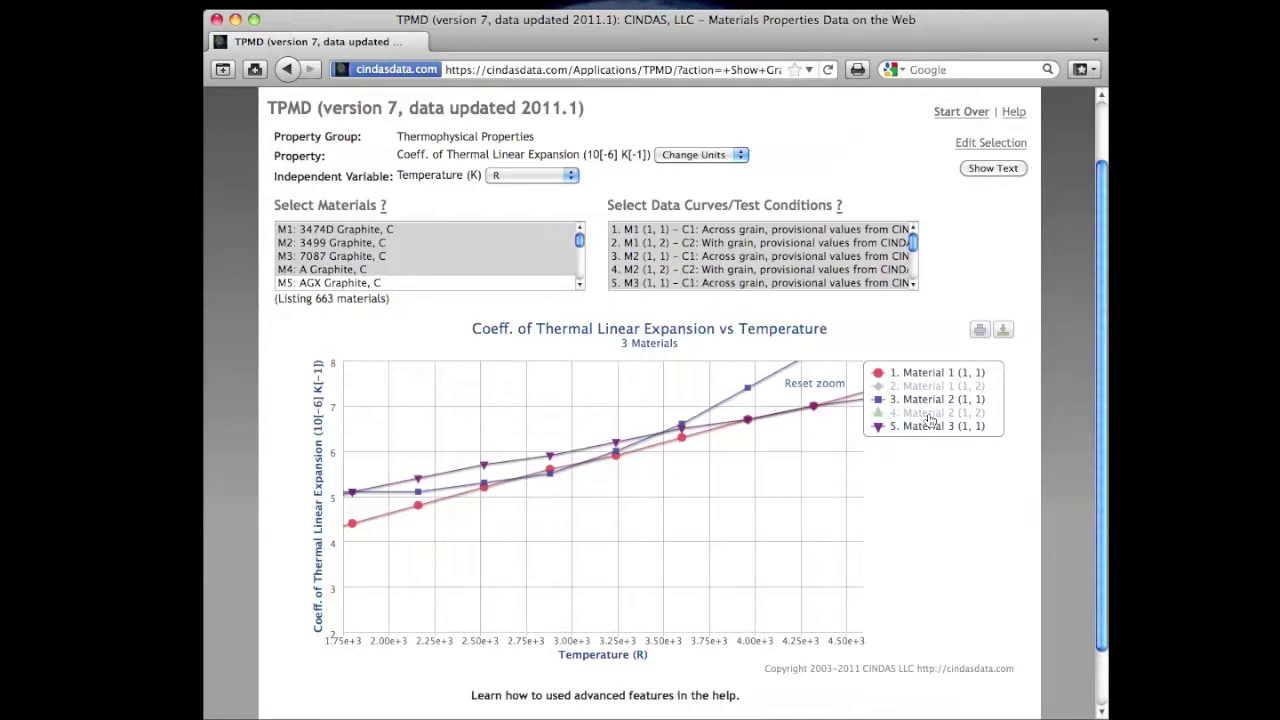
pyautogui.click(930, 400)
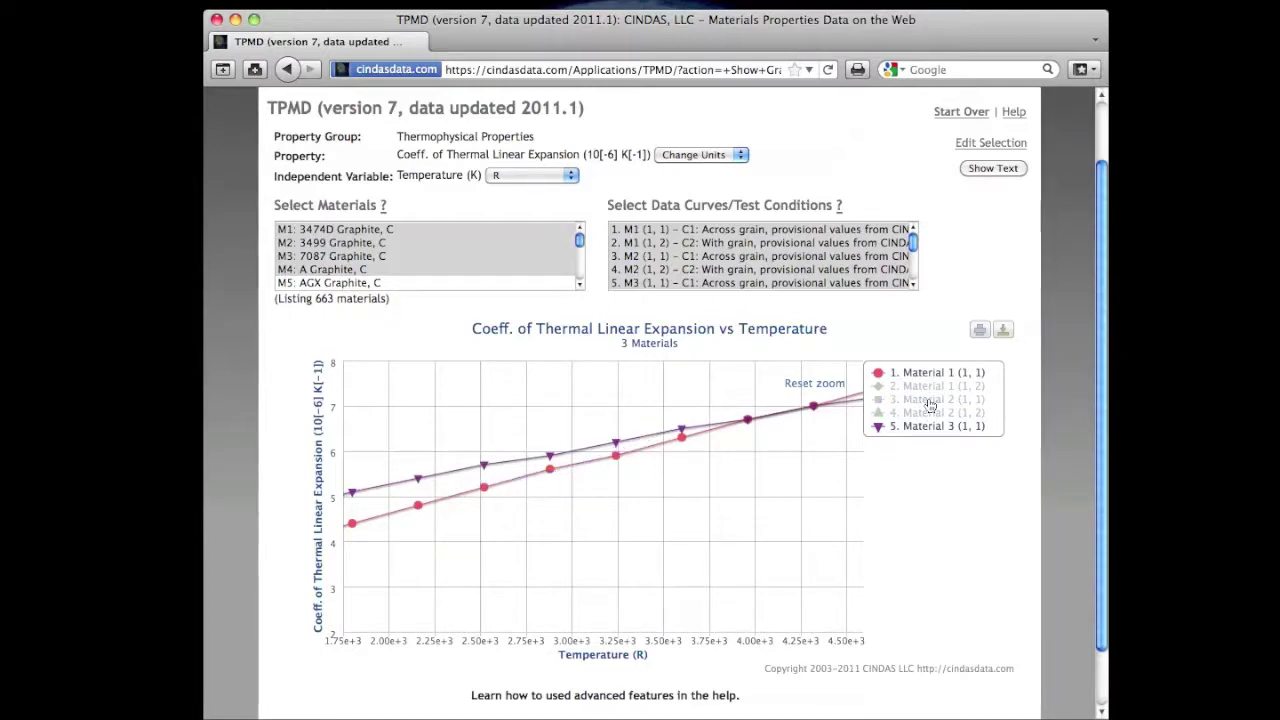
pyautogui.click(930, 400)
pyautogui.click(930, 386)
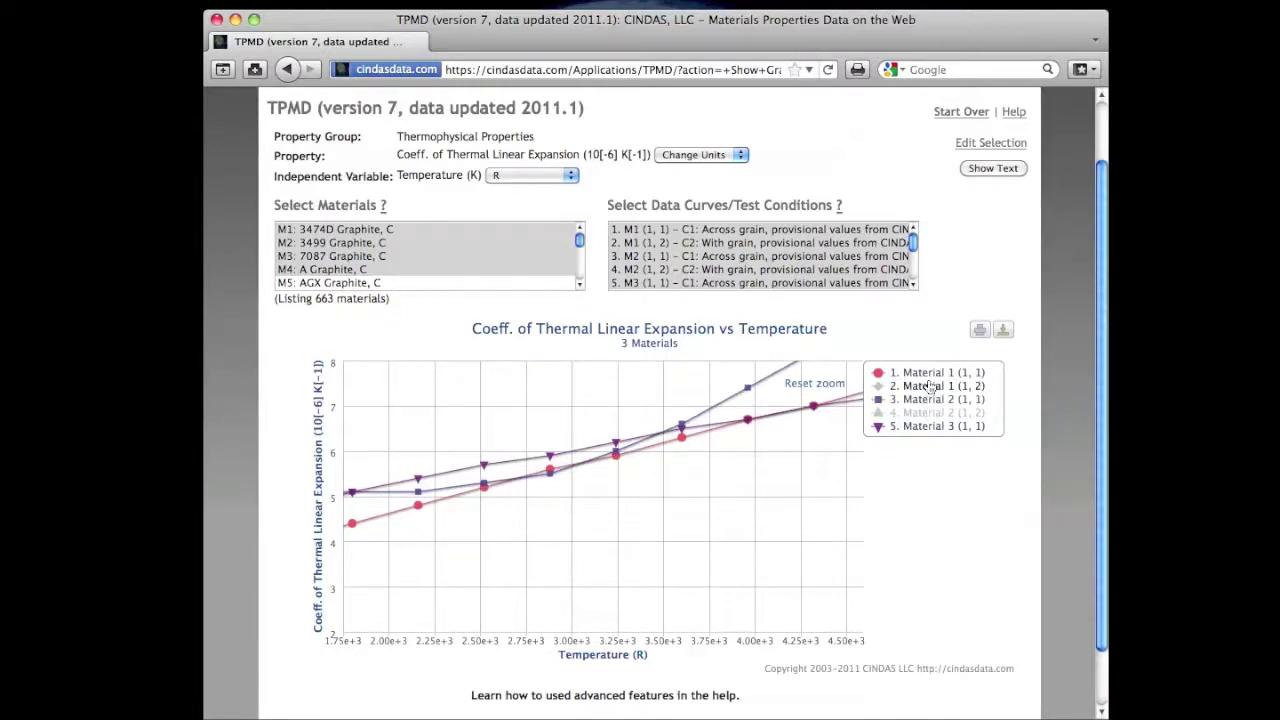
pyautogui.click(928, 413)
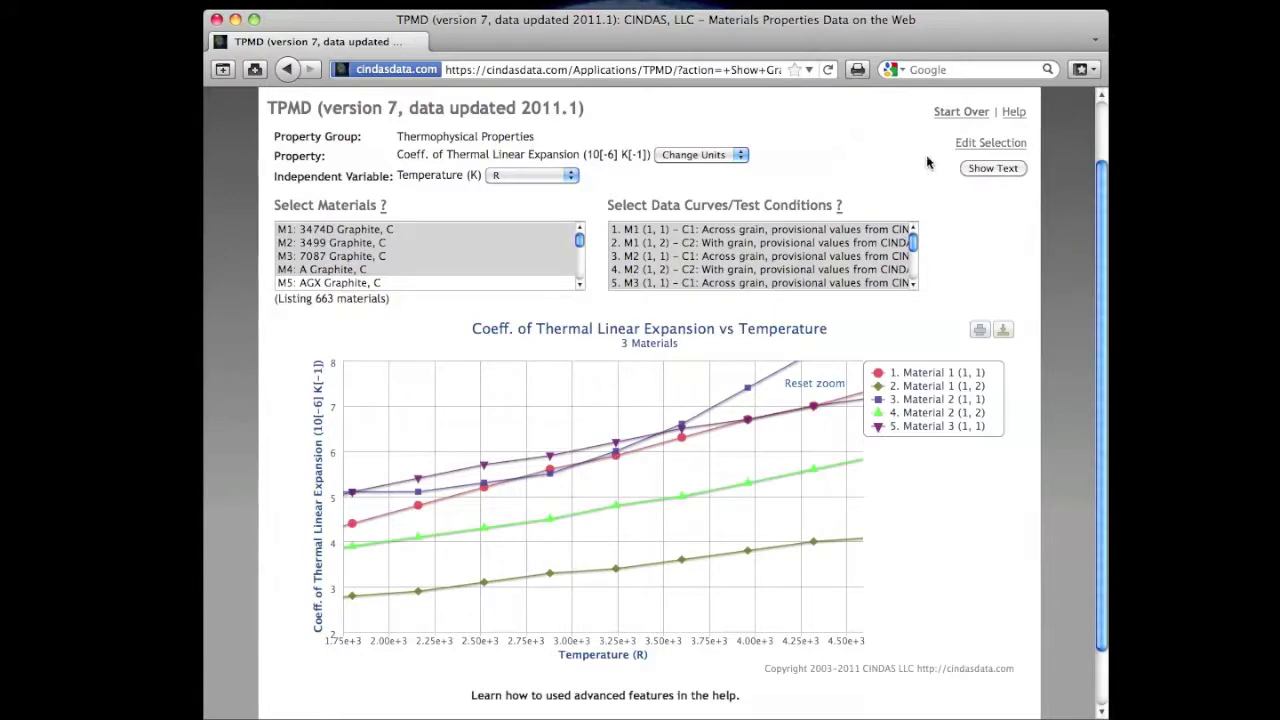
# Step: Start over, search by material name for "al", and browse the list of matching materials
pyautogui.click(946, 111)
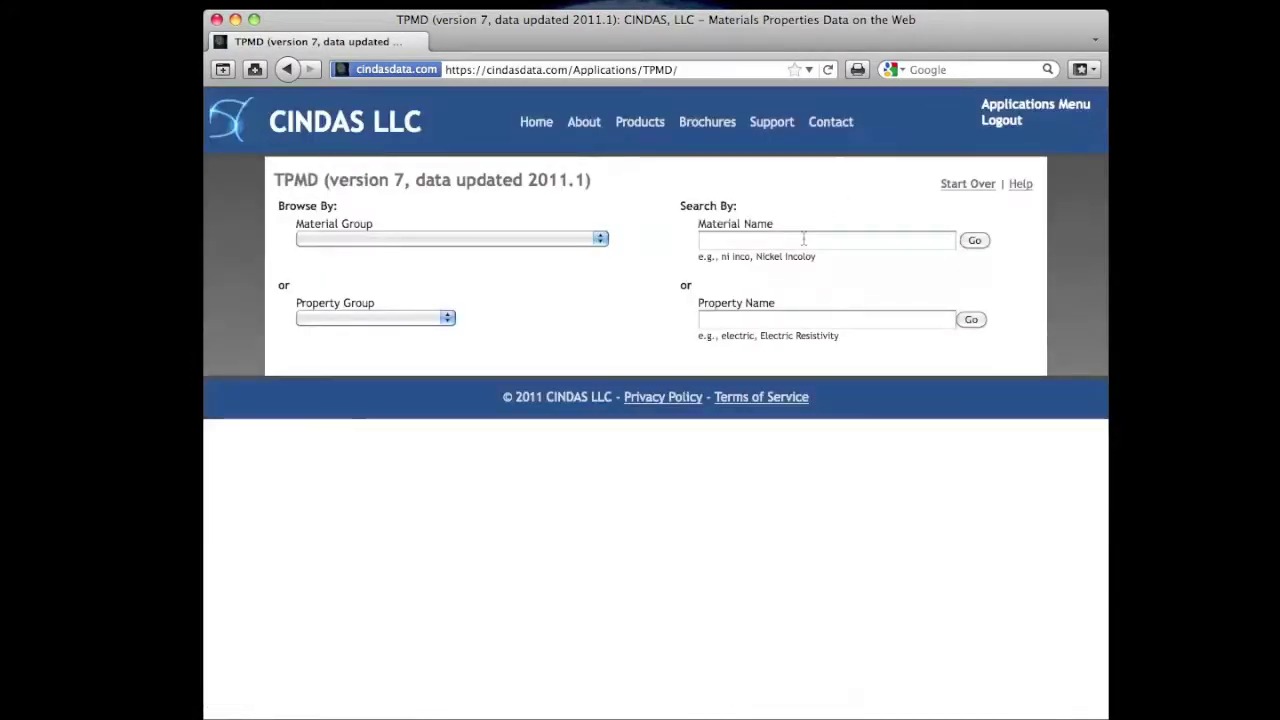
pyautogui.click(804, 238)
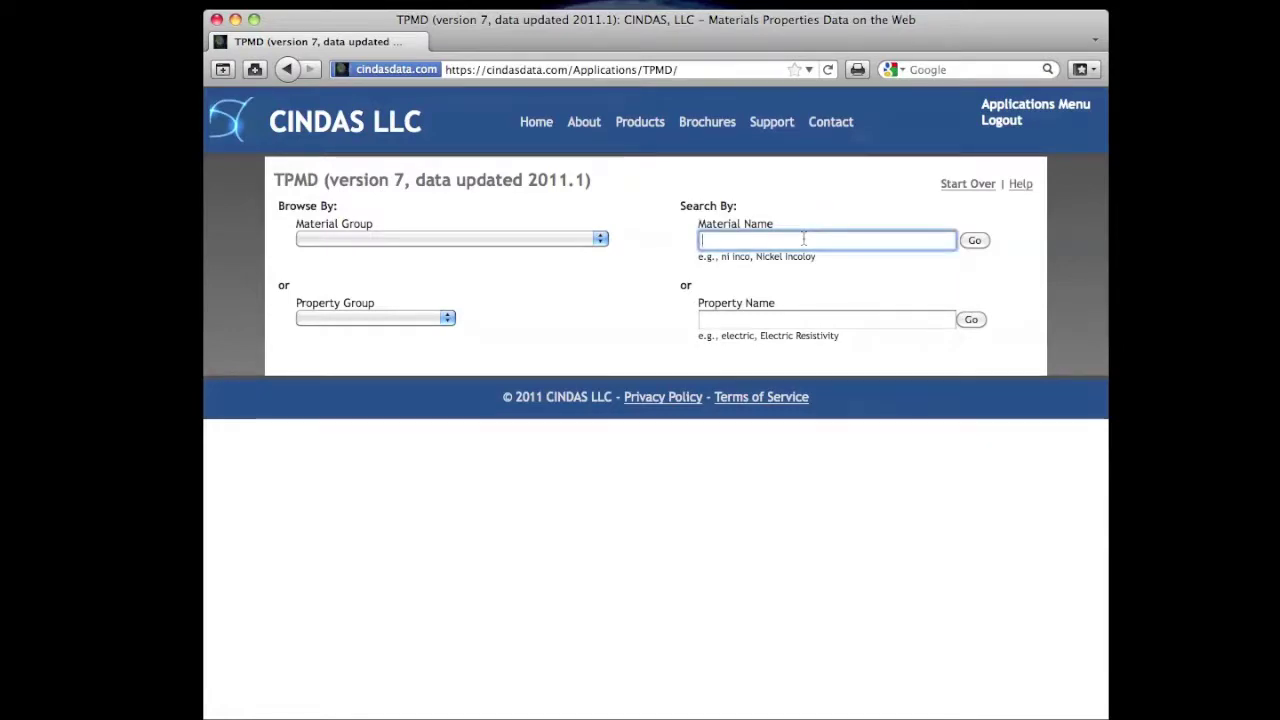
pyautogui.write('al')
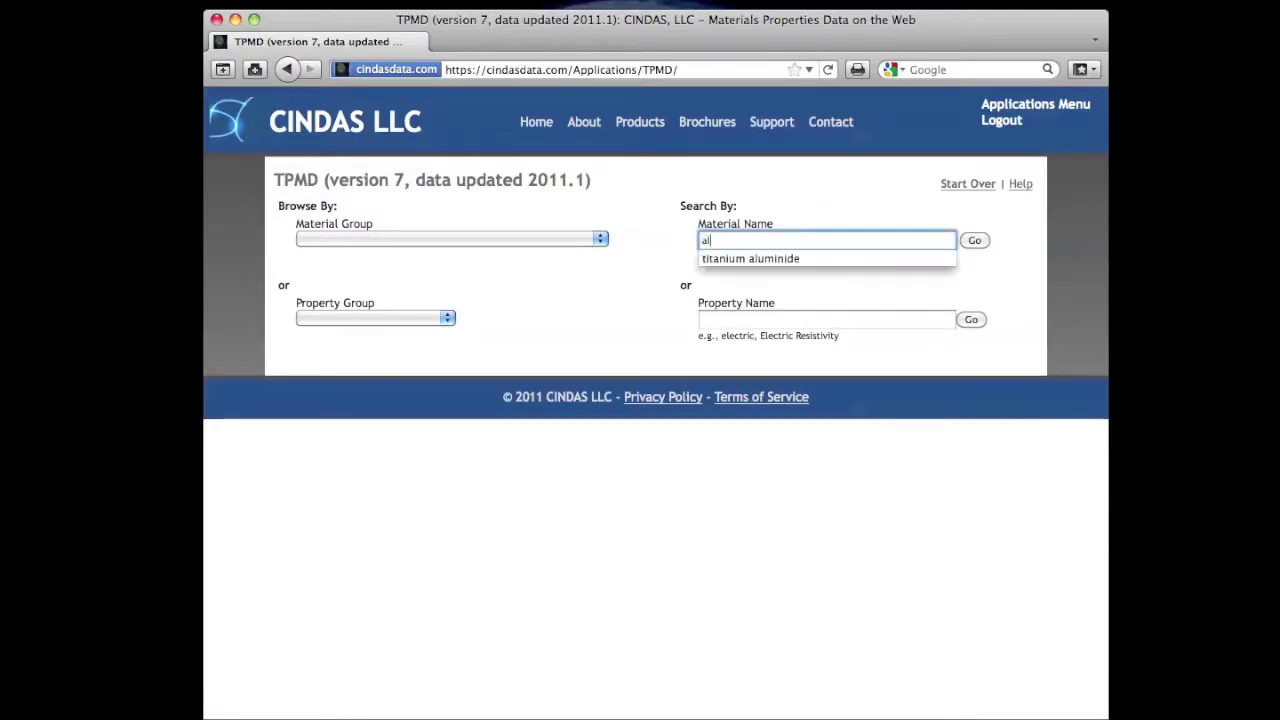
pyautogui.press('Return')
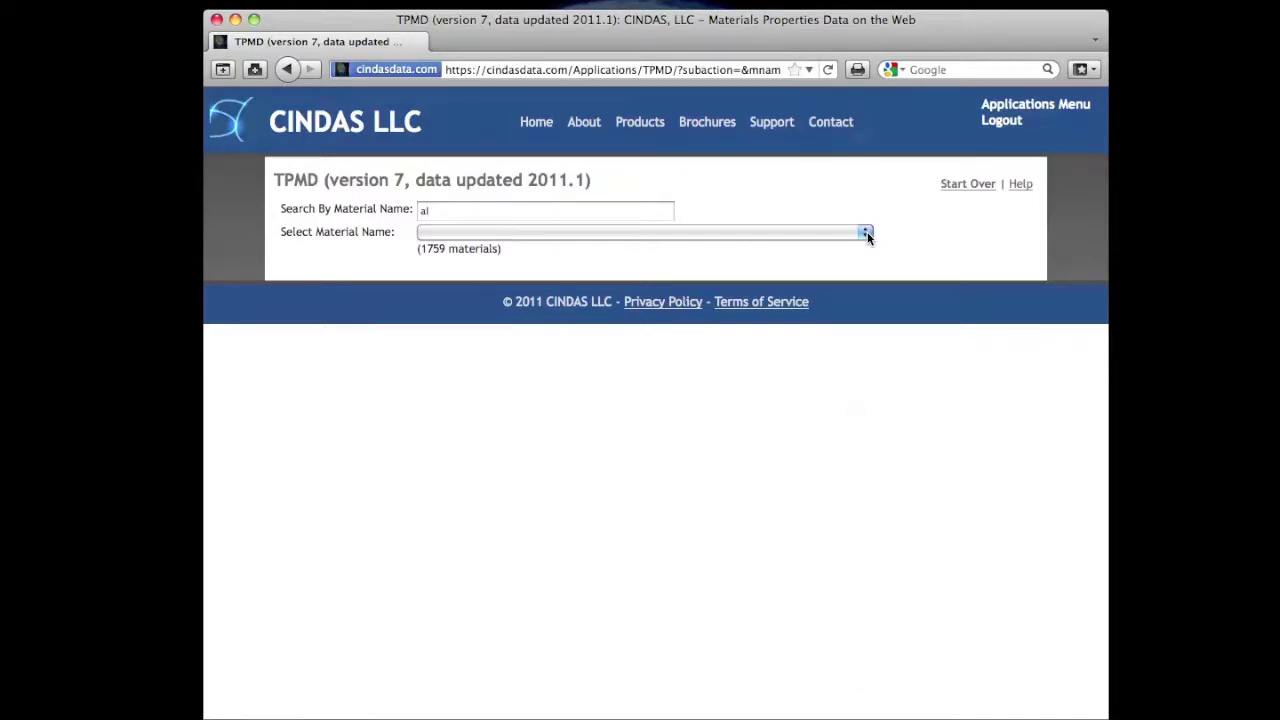
pyautogui.click(866, 234)
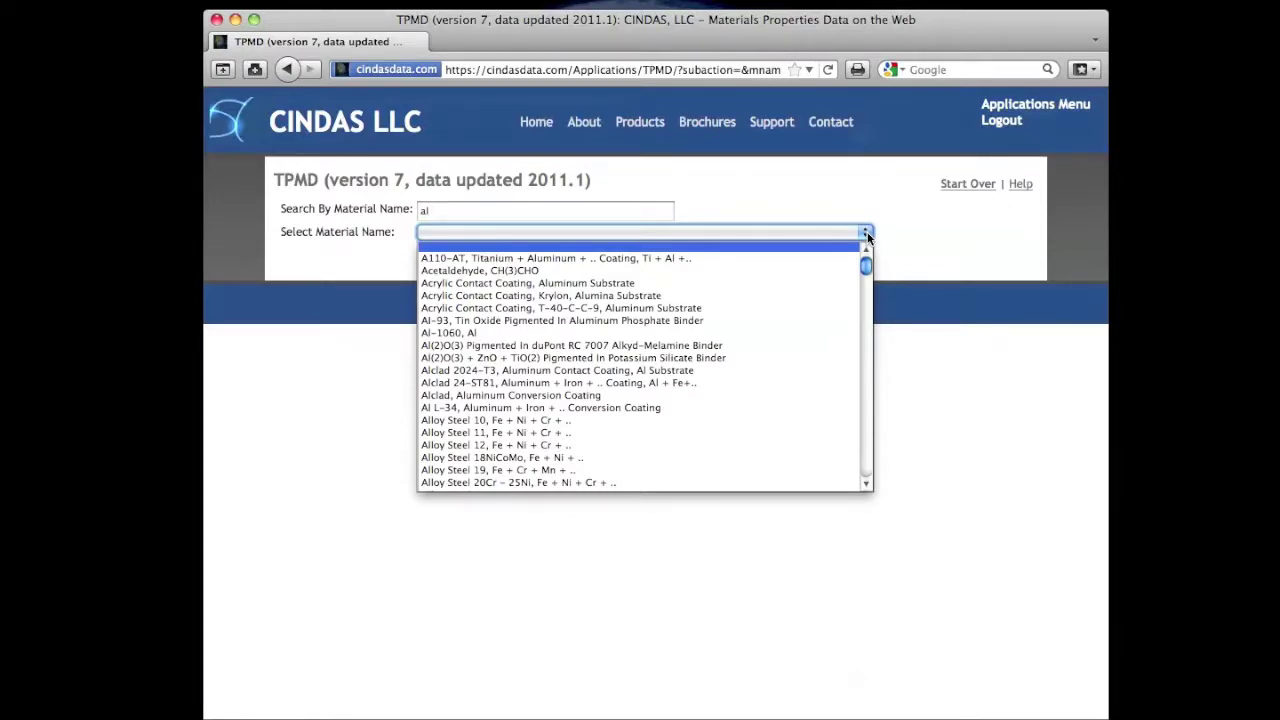
pyautogui.moveTo(866, 267); pyautogui.dragTo(865, 318)
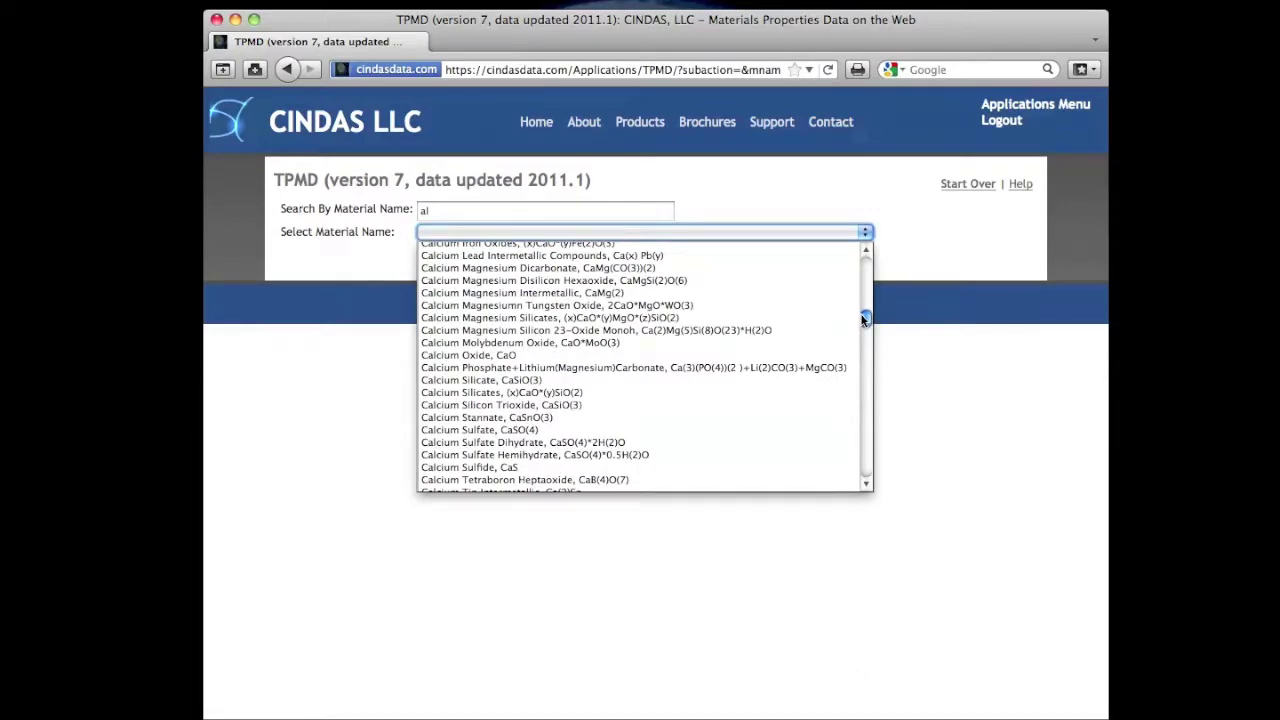
pyautogui.click(640, 205)
# Step: Refine the material name search to "aluminum" and look through the matching materials
pyautogui.click(640, 209)
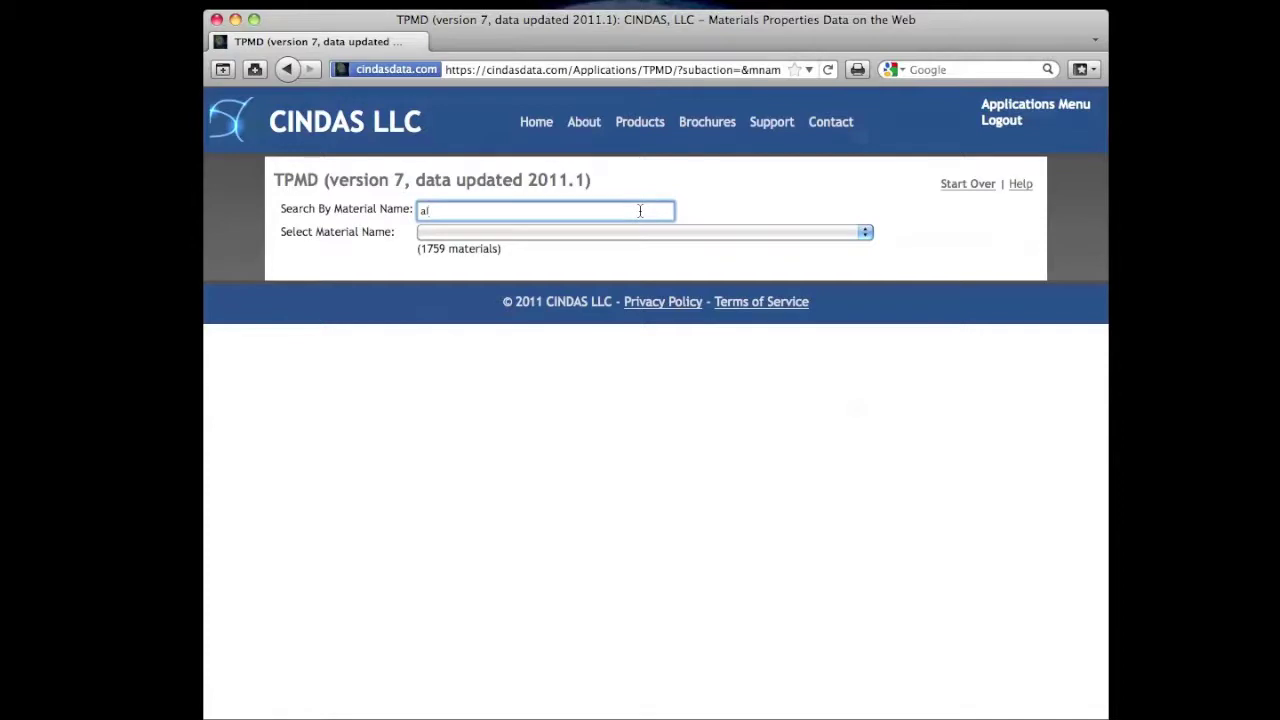
pyautogui.write('lumnnum')
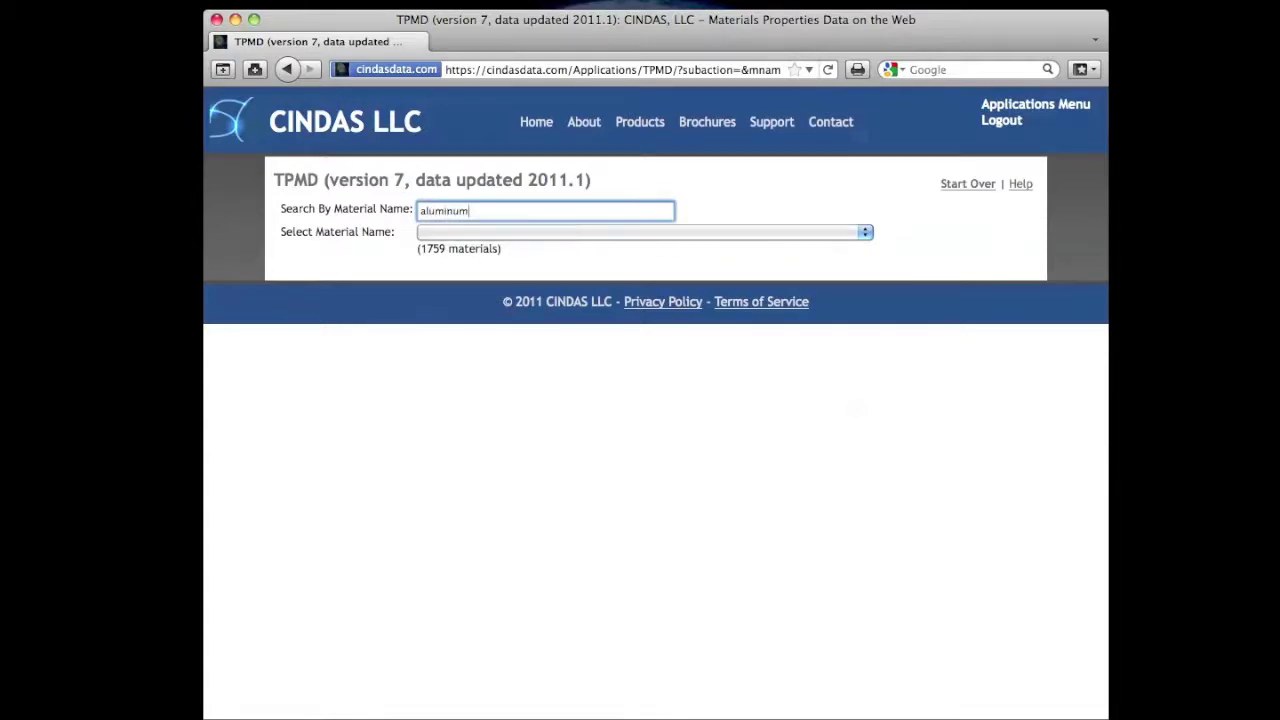
pyautogui.press('Return')
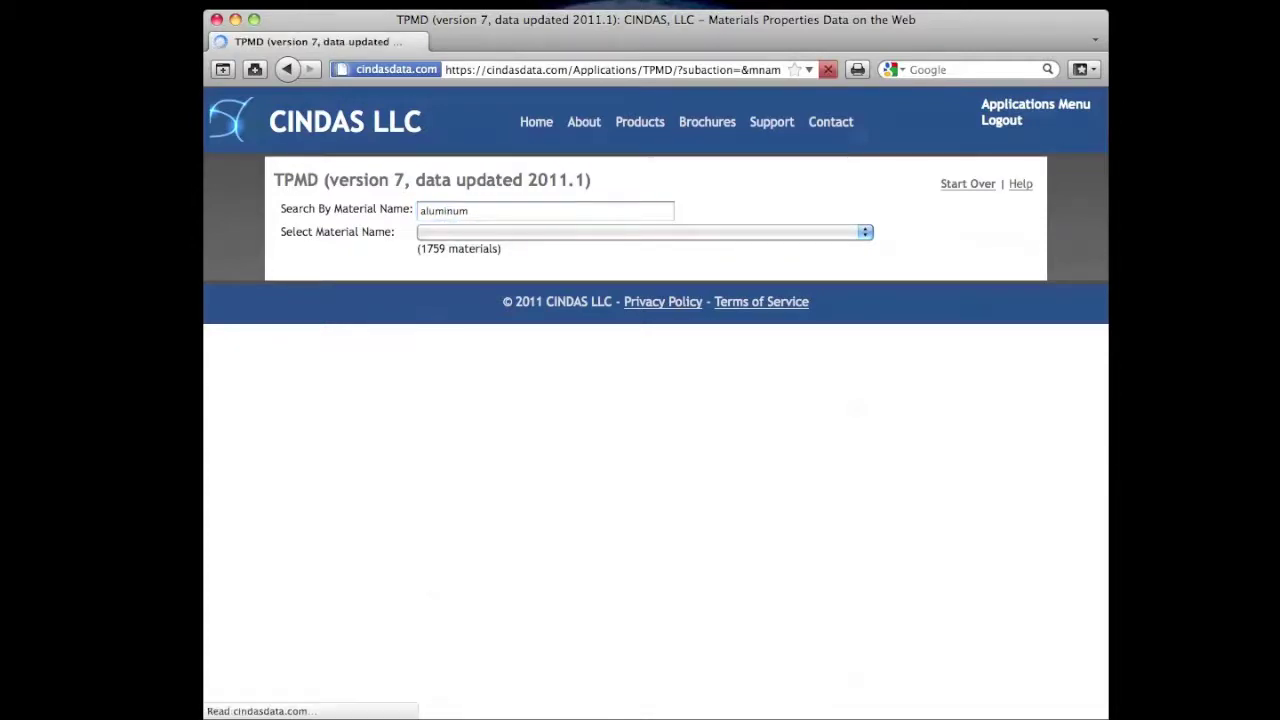
pyautogui.click(831, 232)
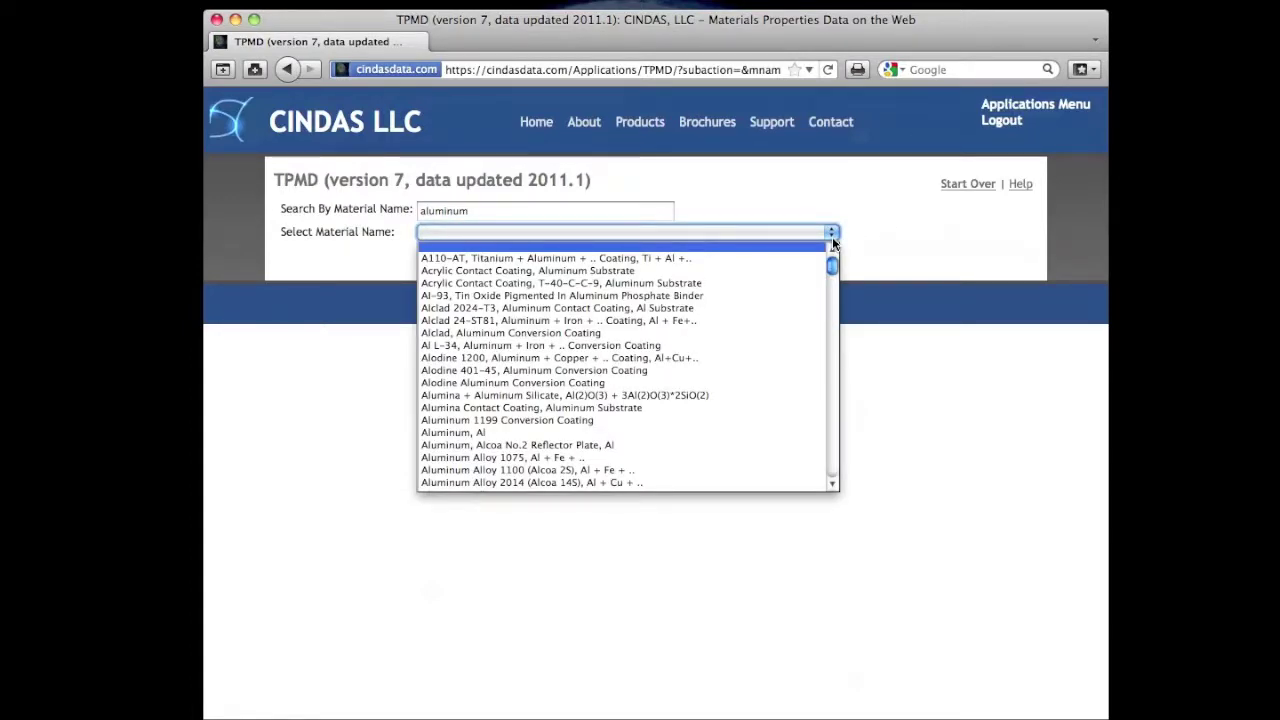
pyautogui.click(881, 232)
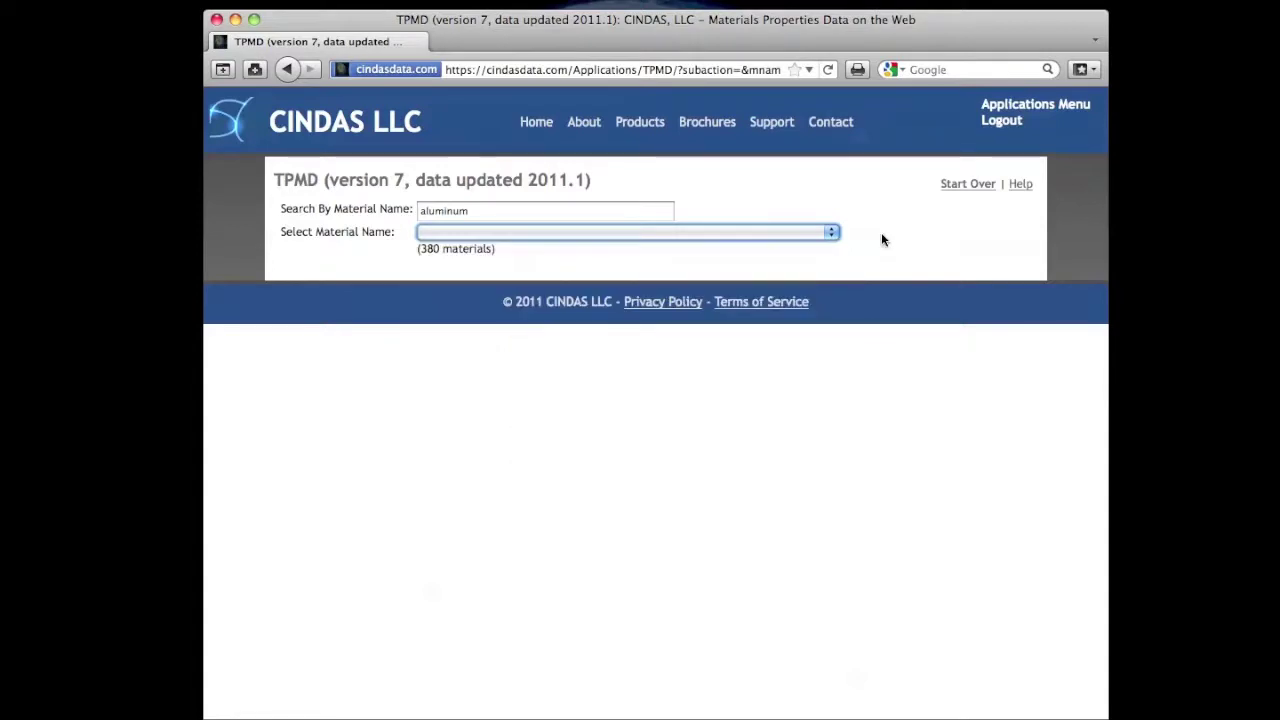
# Step: Start over and search the database by property name for "th"
pyautogui.click(962, 184)
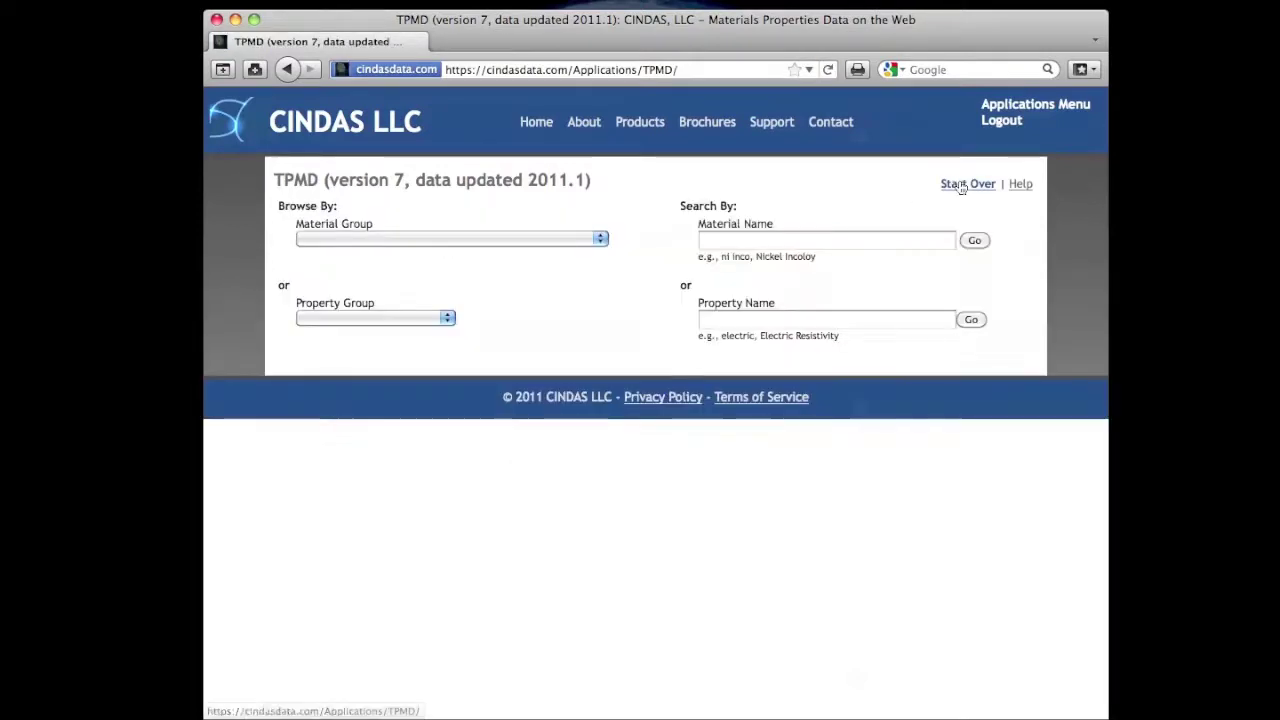
pyautogui.click(782, 321)
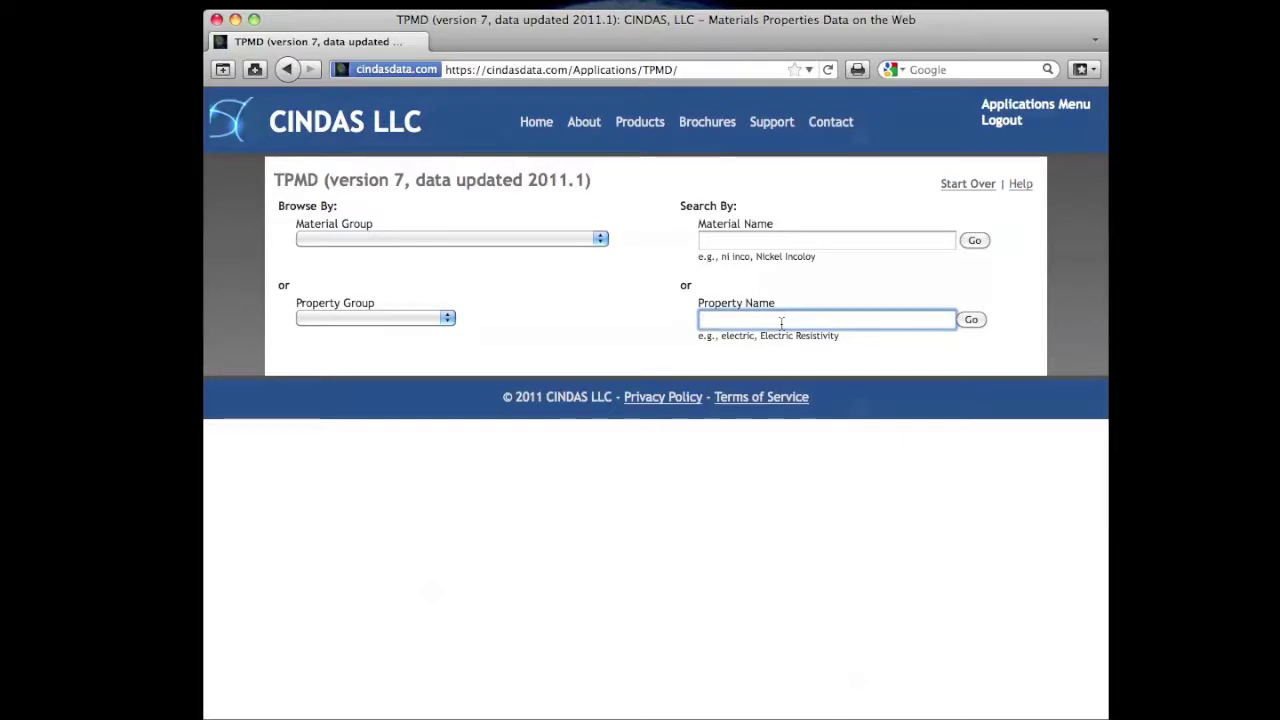
pyautogui.write('th')
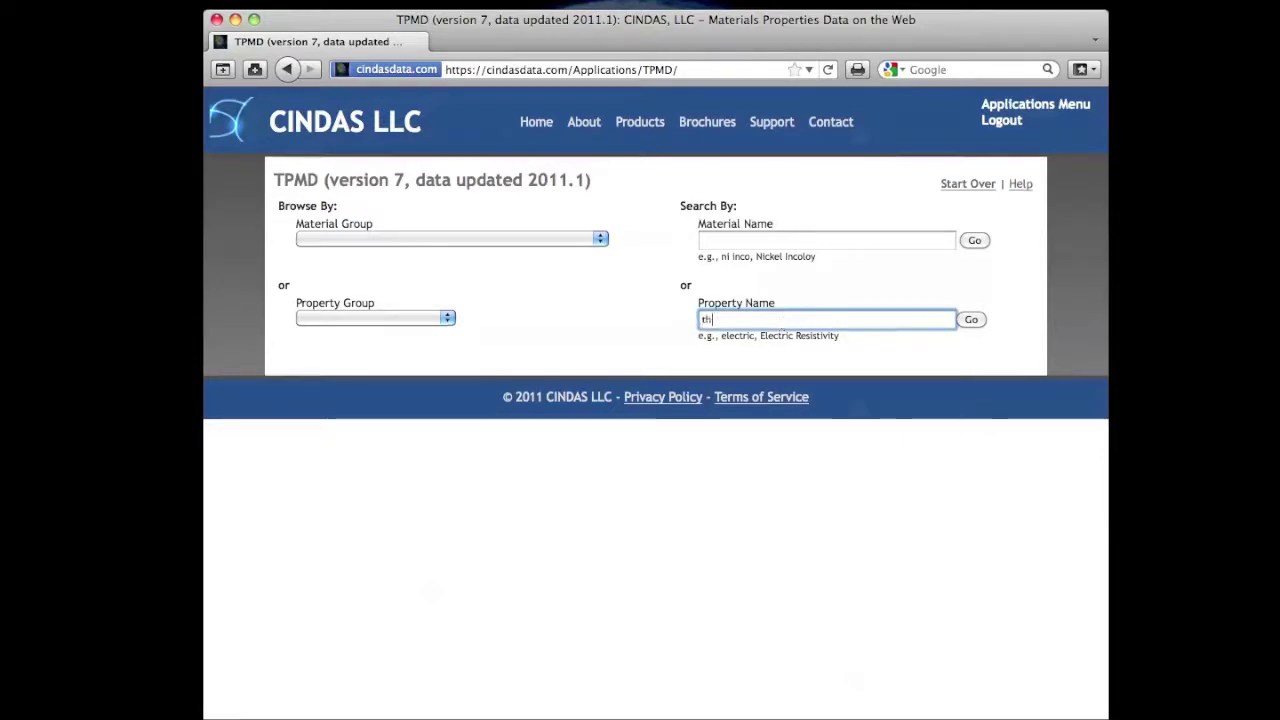
pyautogui.press('Return')
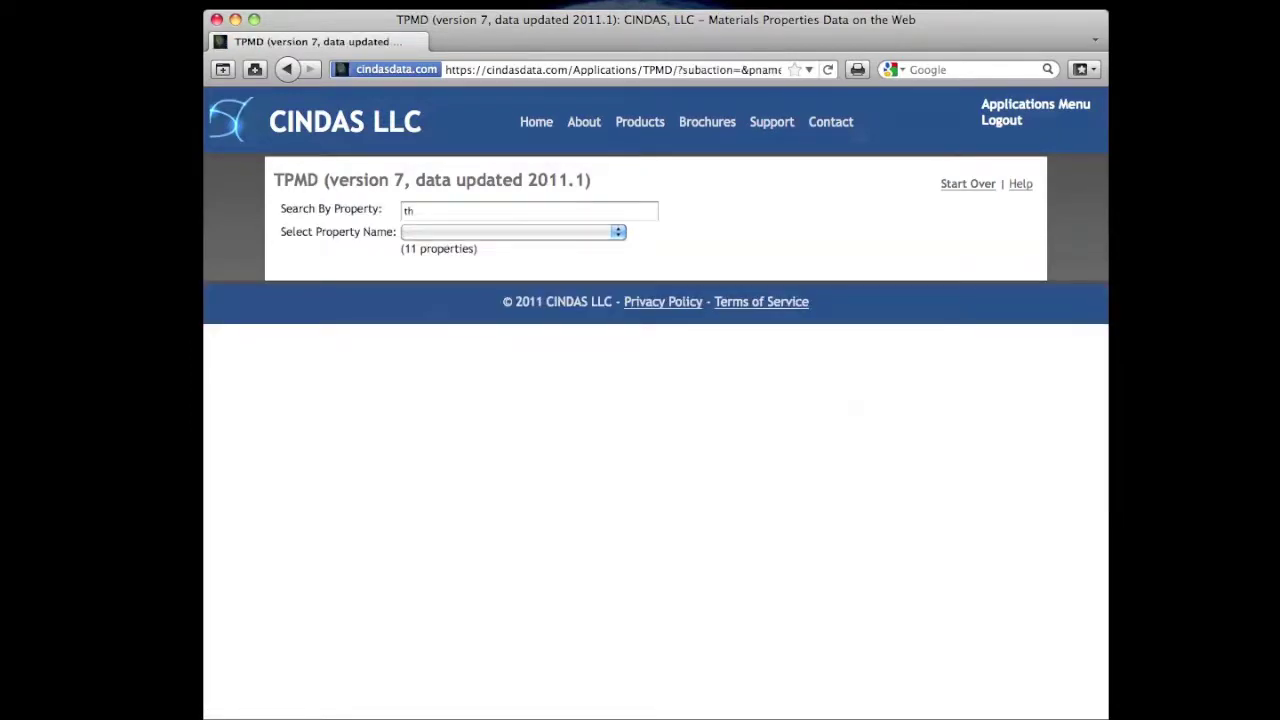
# Step: Select the Thermal Diffusivity property and show its graph with Temperature (K) as the independent variable
pyautogui.click(604, 232)
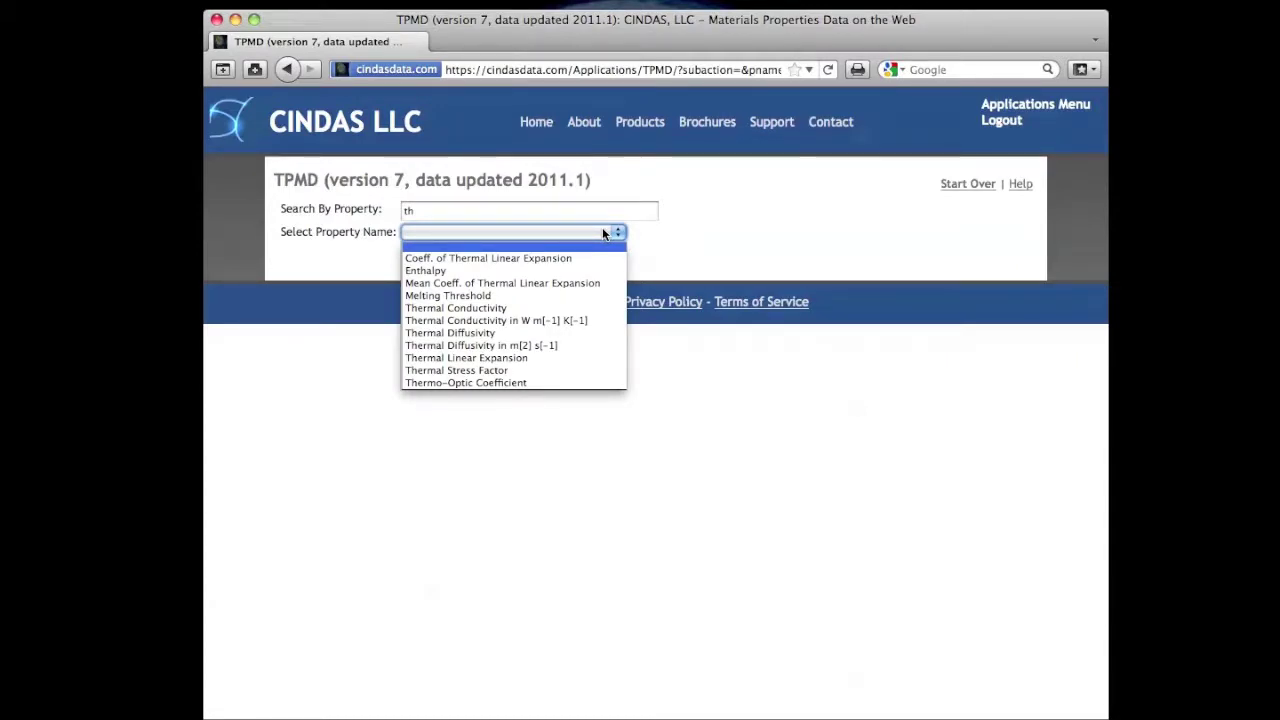
pyautogui.click(553, 334)
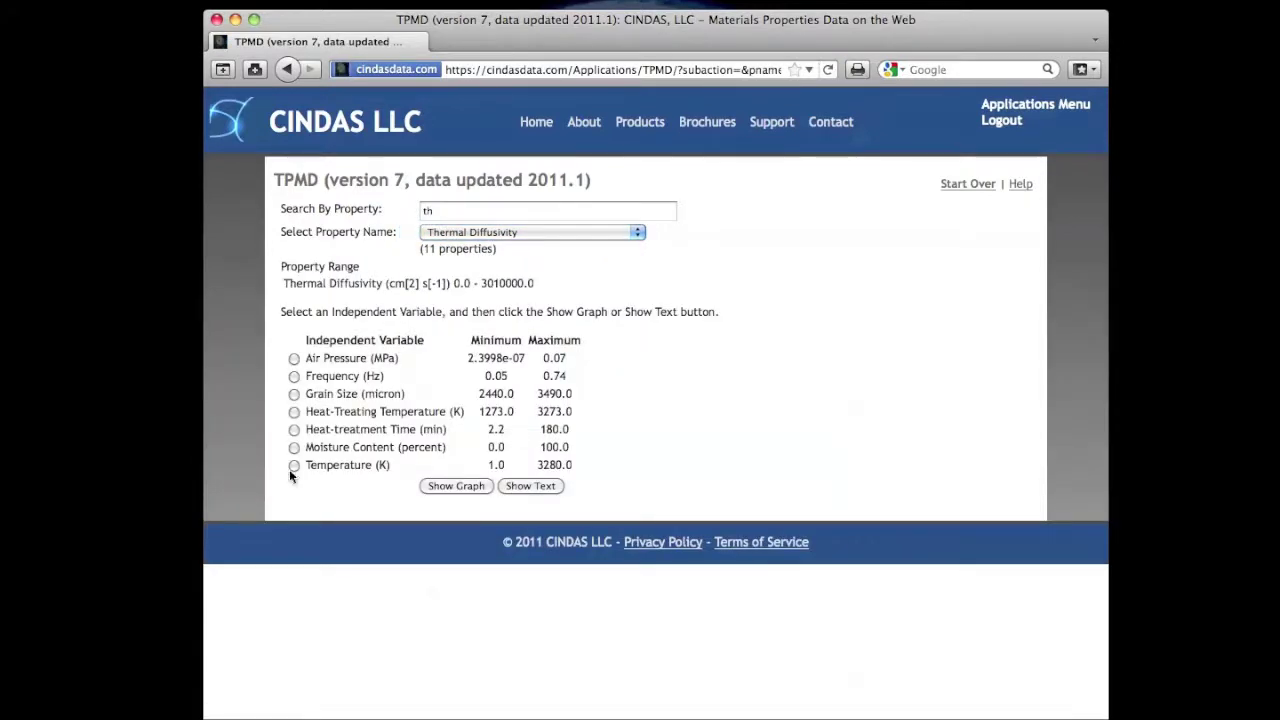
pyautogui.click(294, 466)
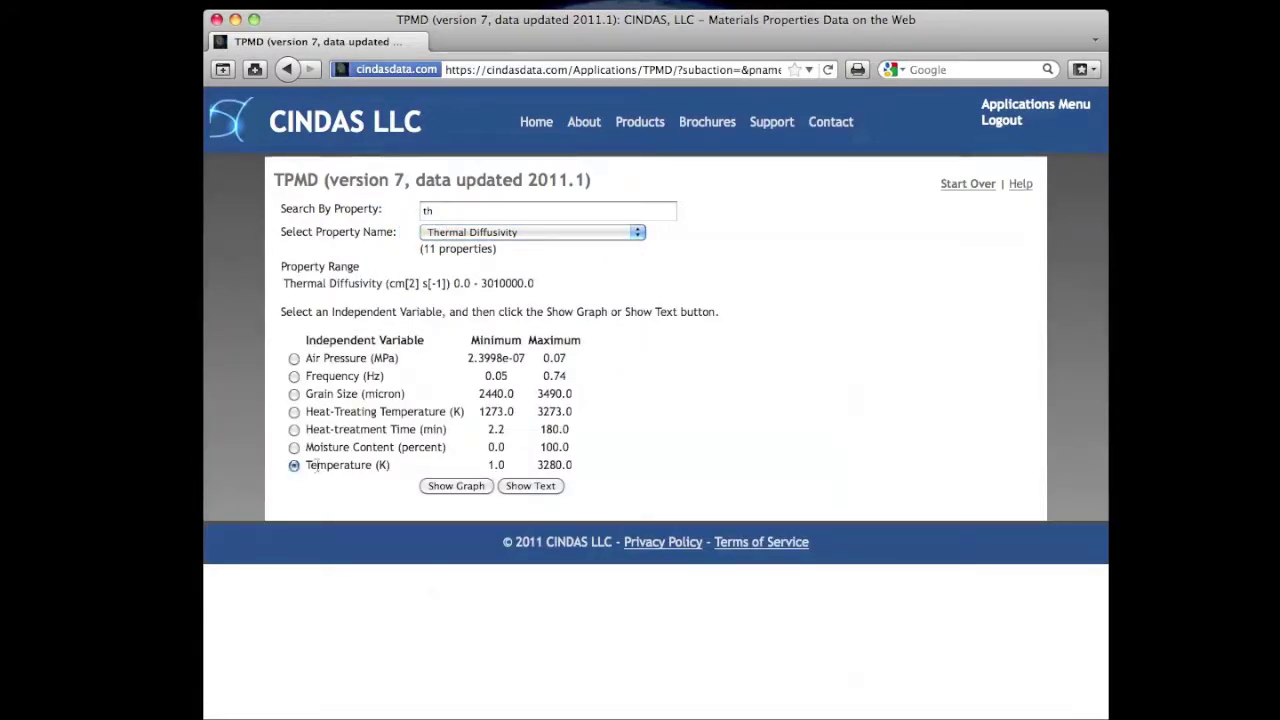
pyautogui.click(456, 486)
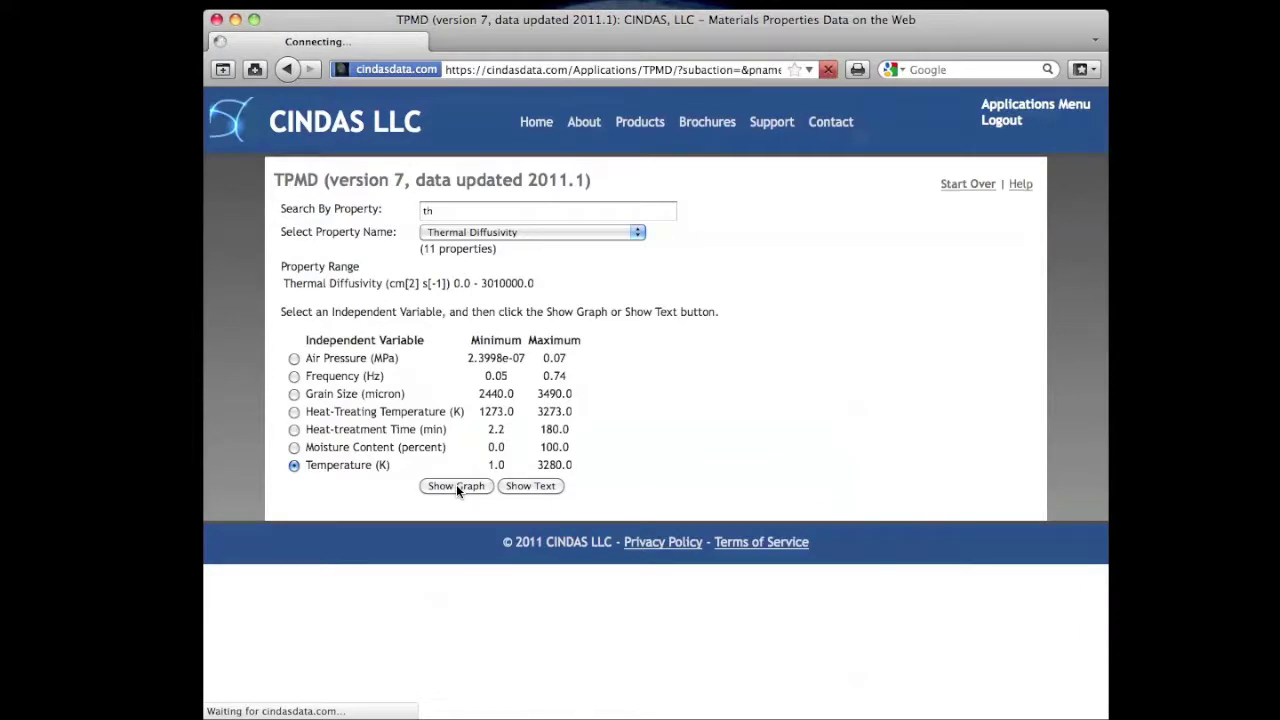